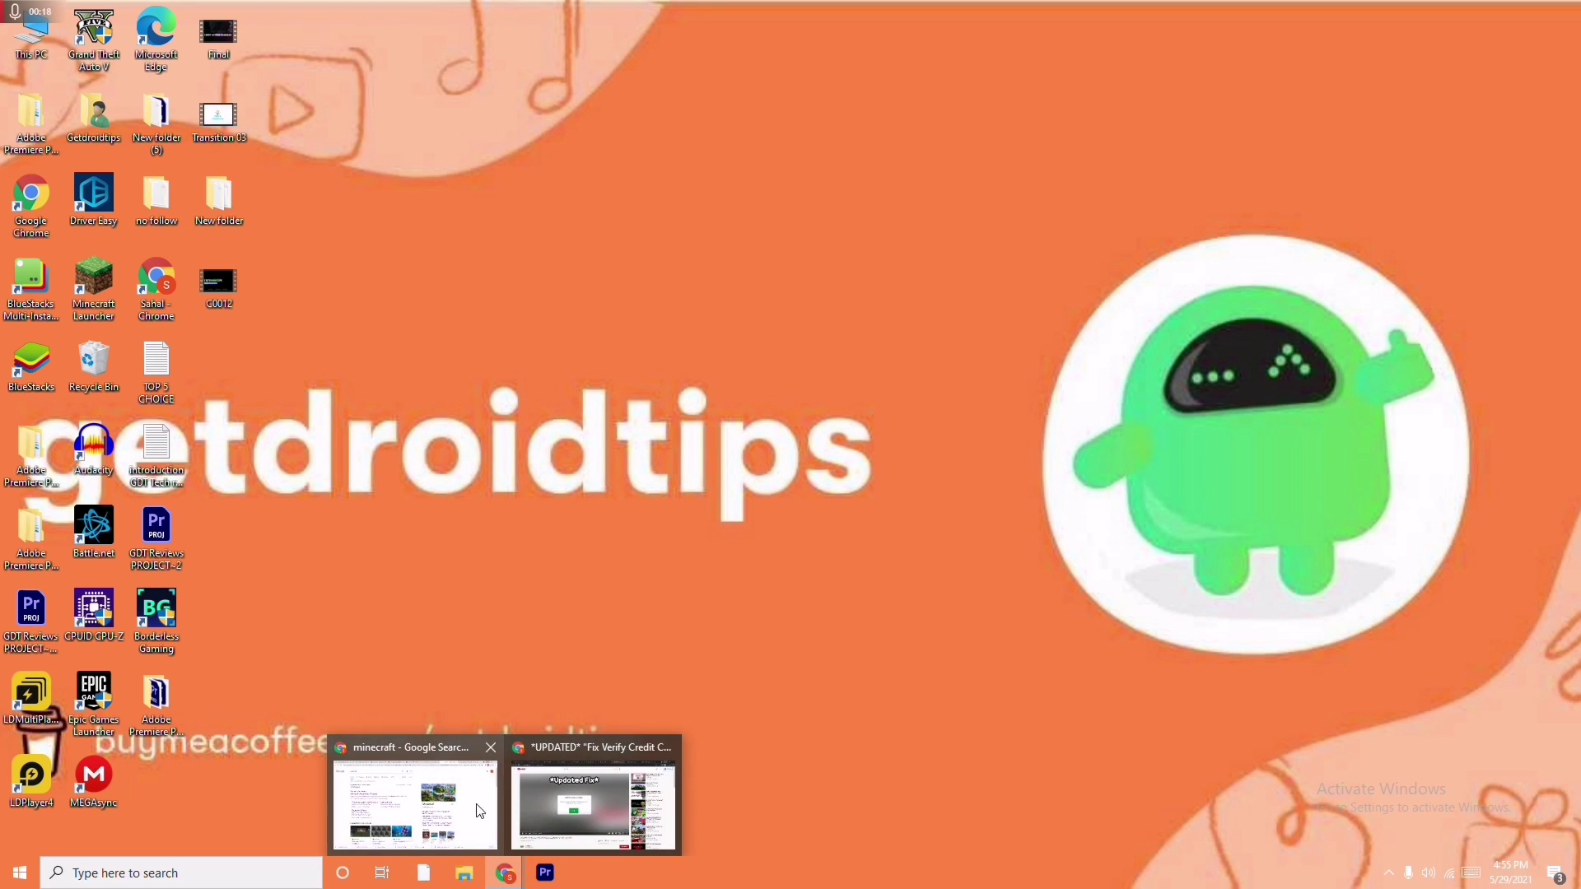
# Go from the Google results to minecraft.net's Get Minecraft page for the original Minecraft.
pyautogui.click(475, 808)
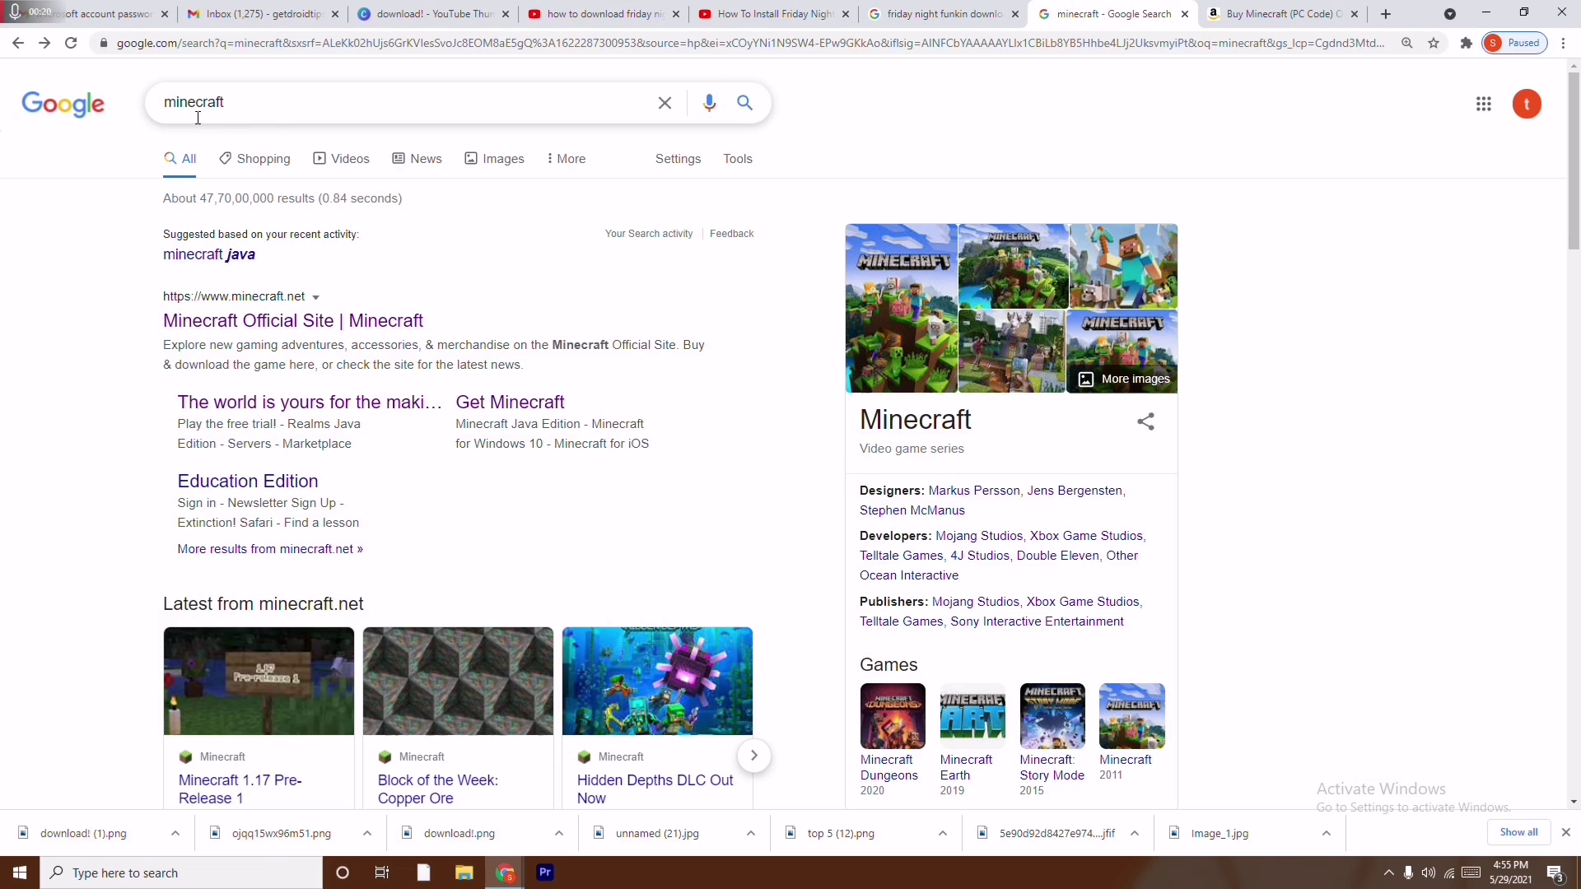
pyautogui.click(309, 328)
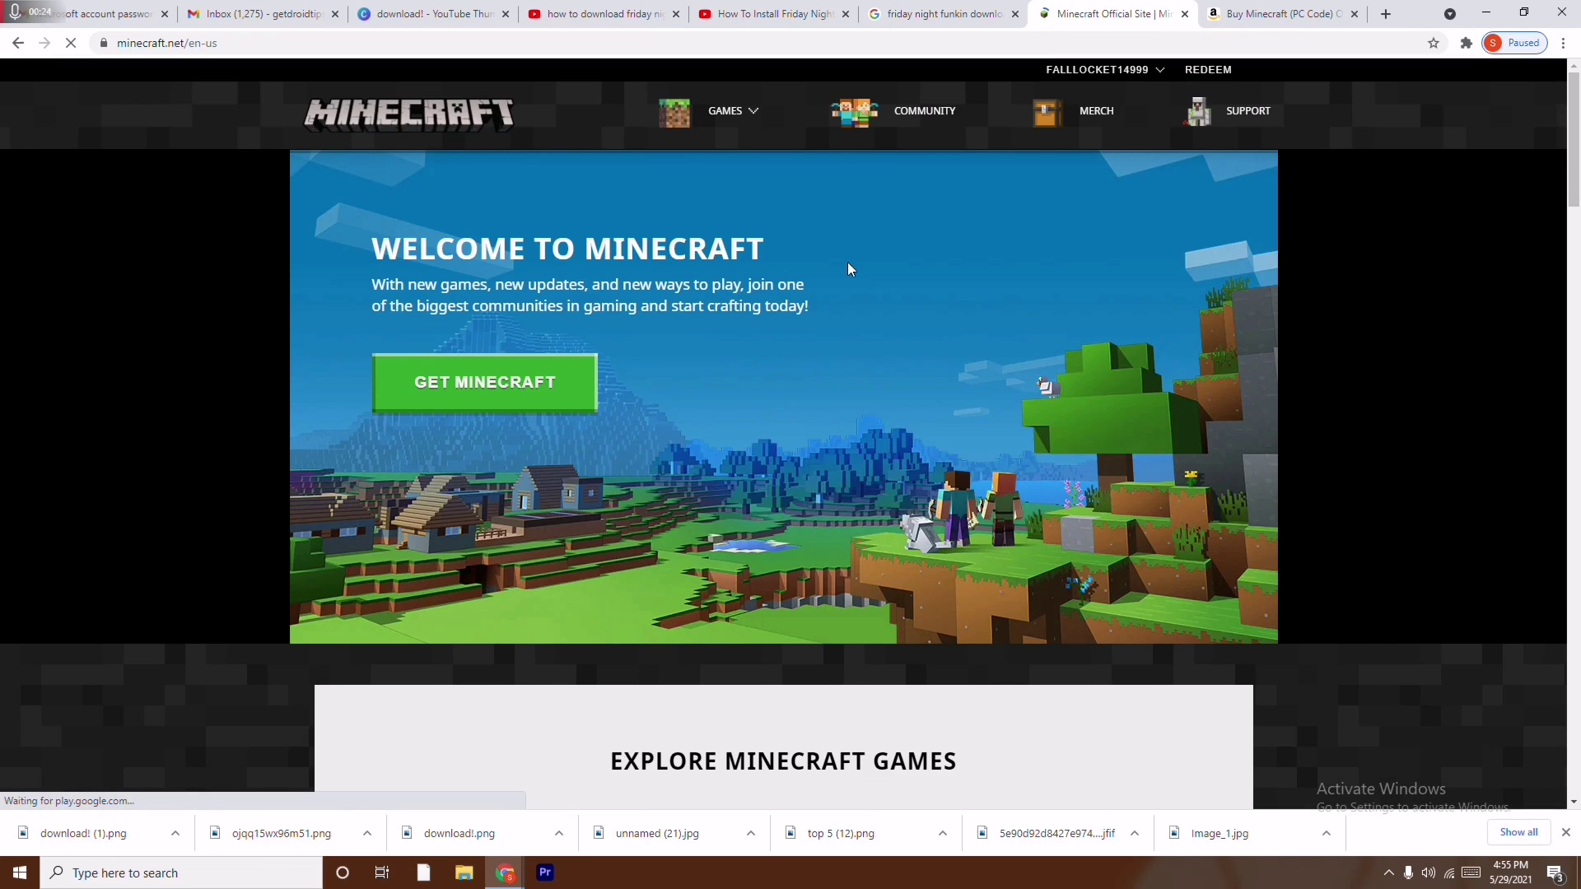
pyautogui.click(716, 110)
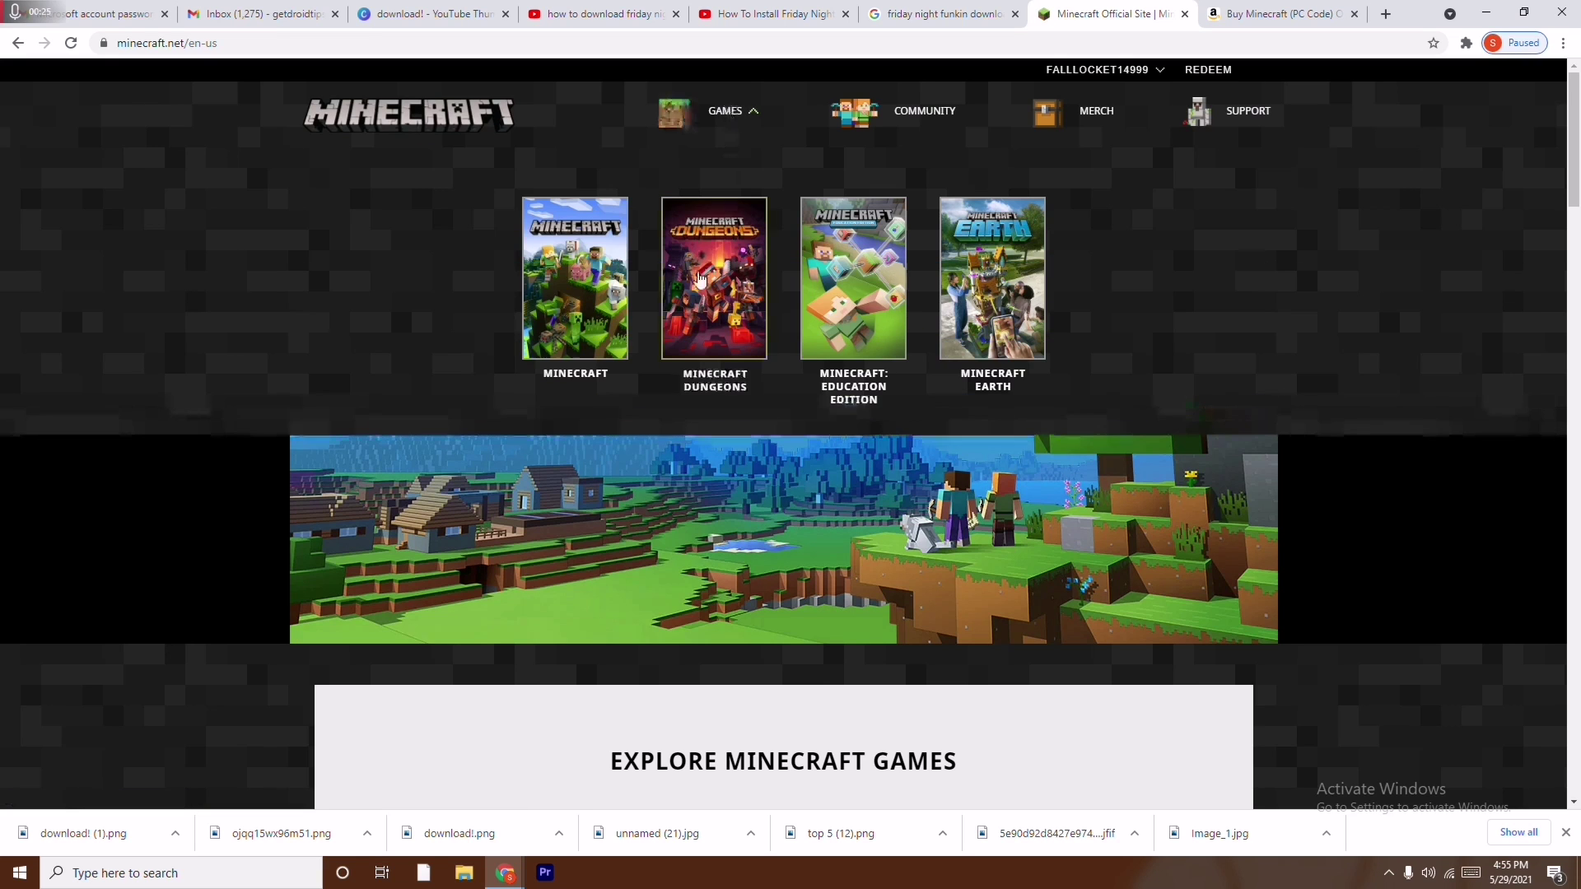
pyautogui.click(563, 302)
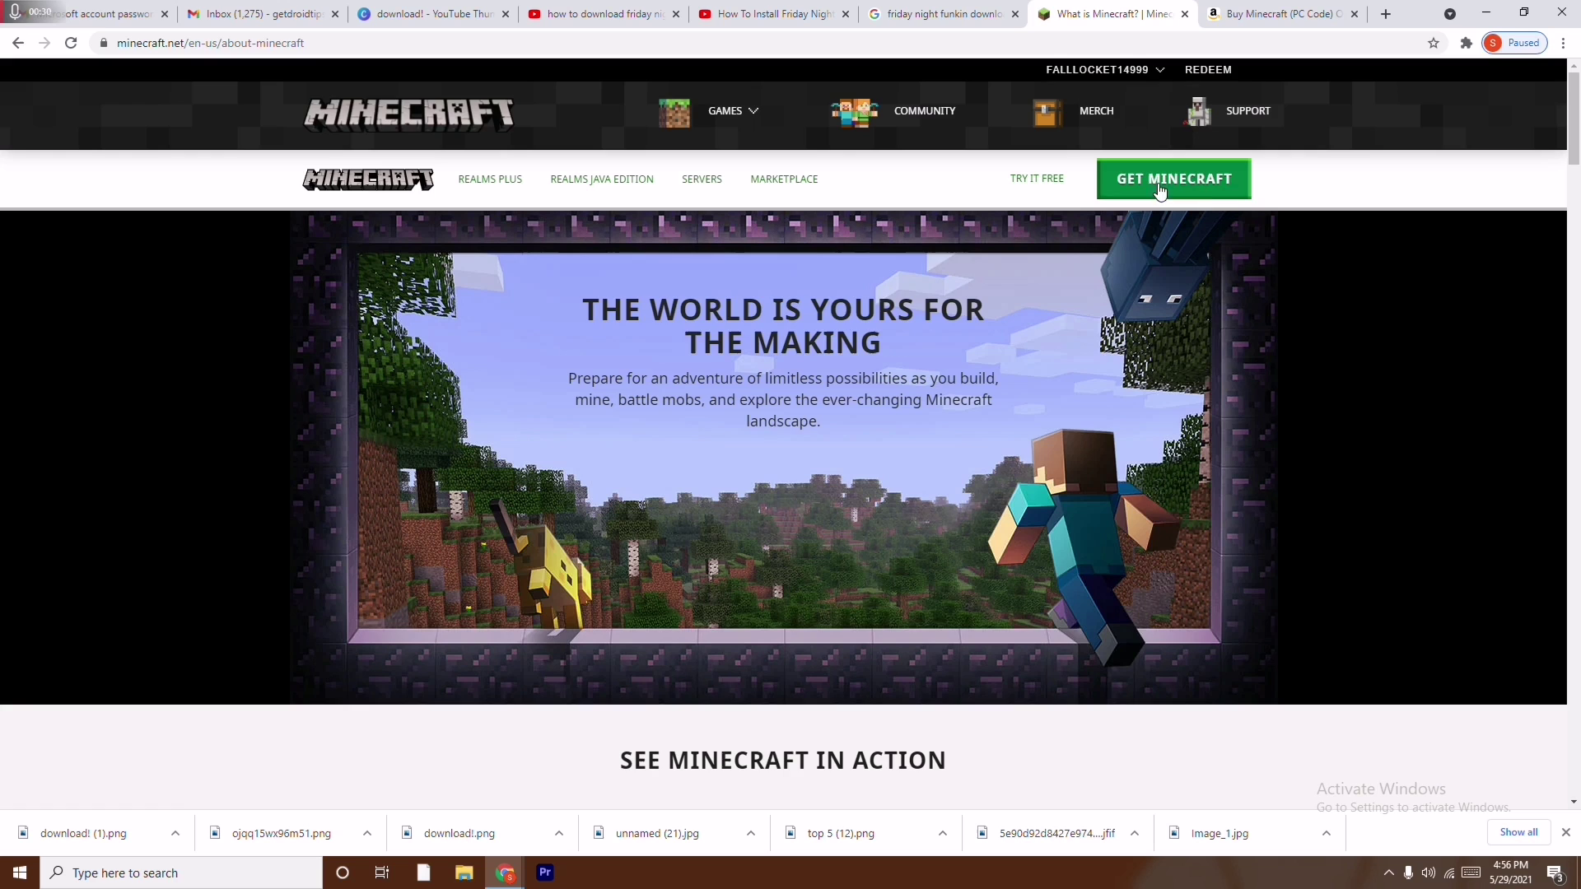
pyautogui.click(1169, 187)
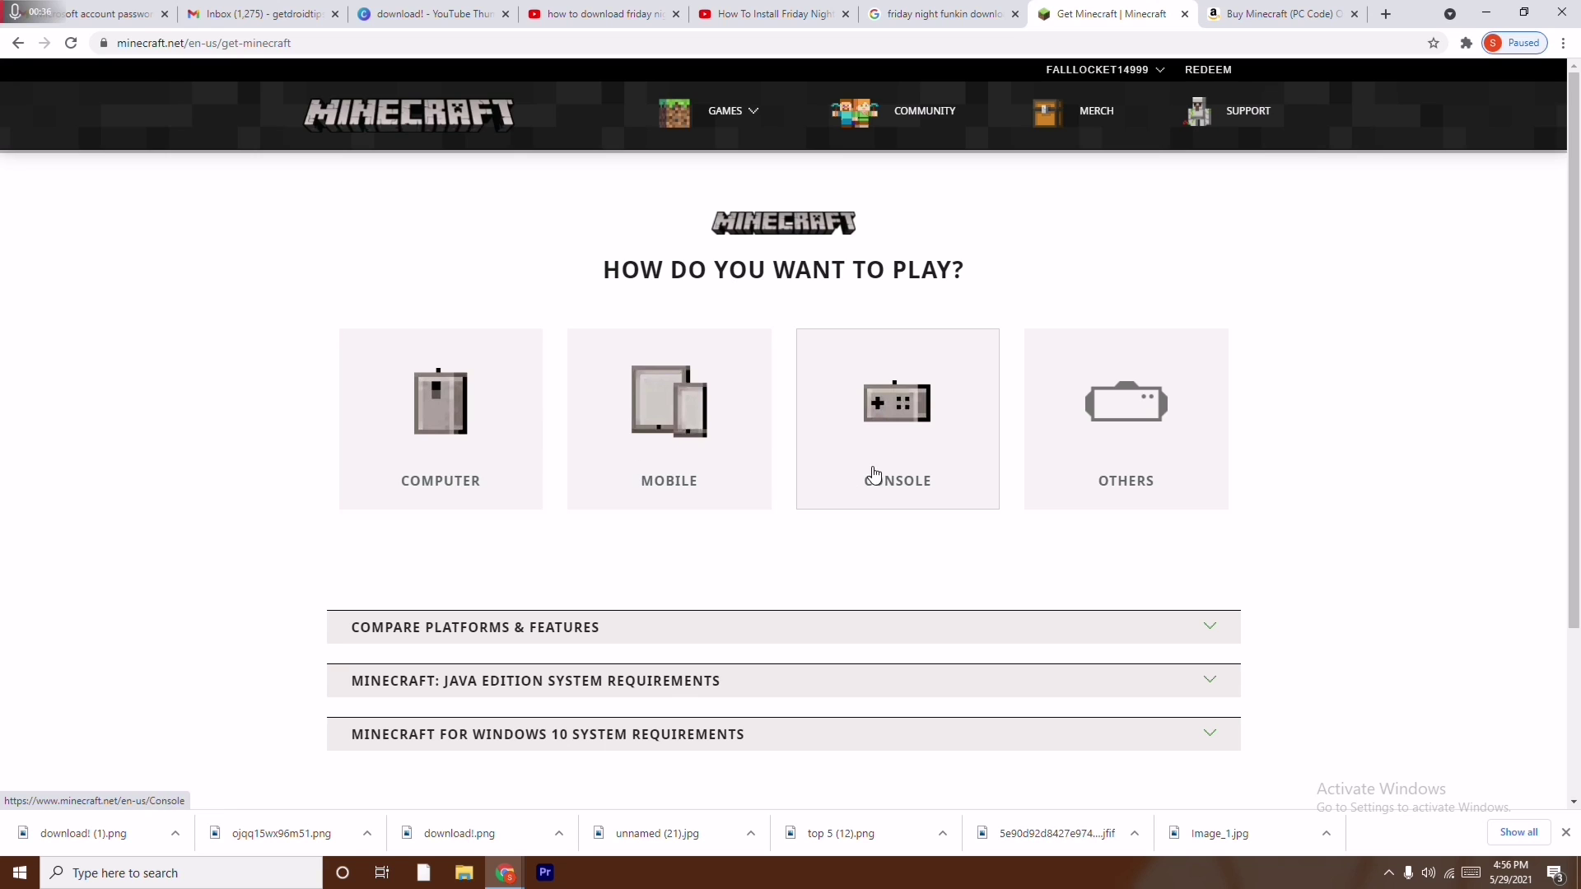
# Pick Computer, Windows PC and Minecraft: Java Edition on the Get Minecraft page.
pyautogui.click(417, 439)
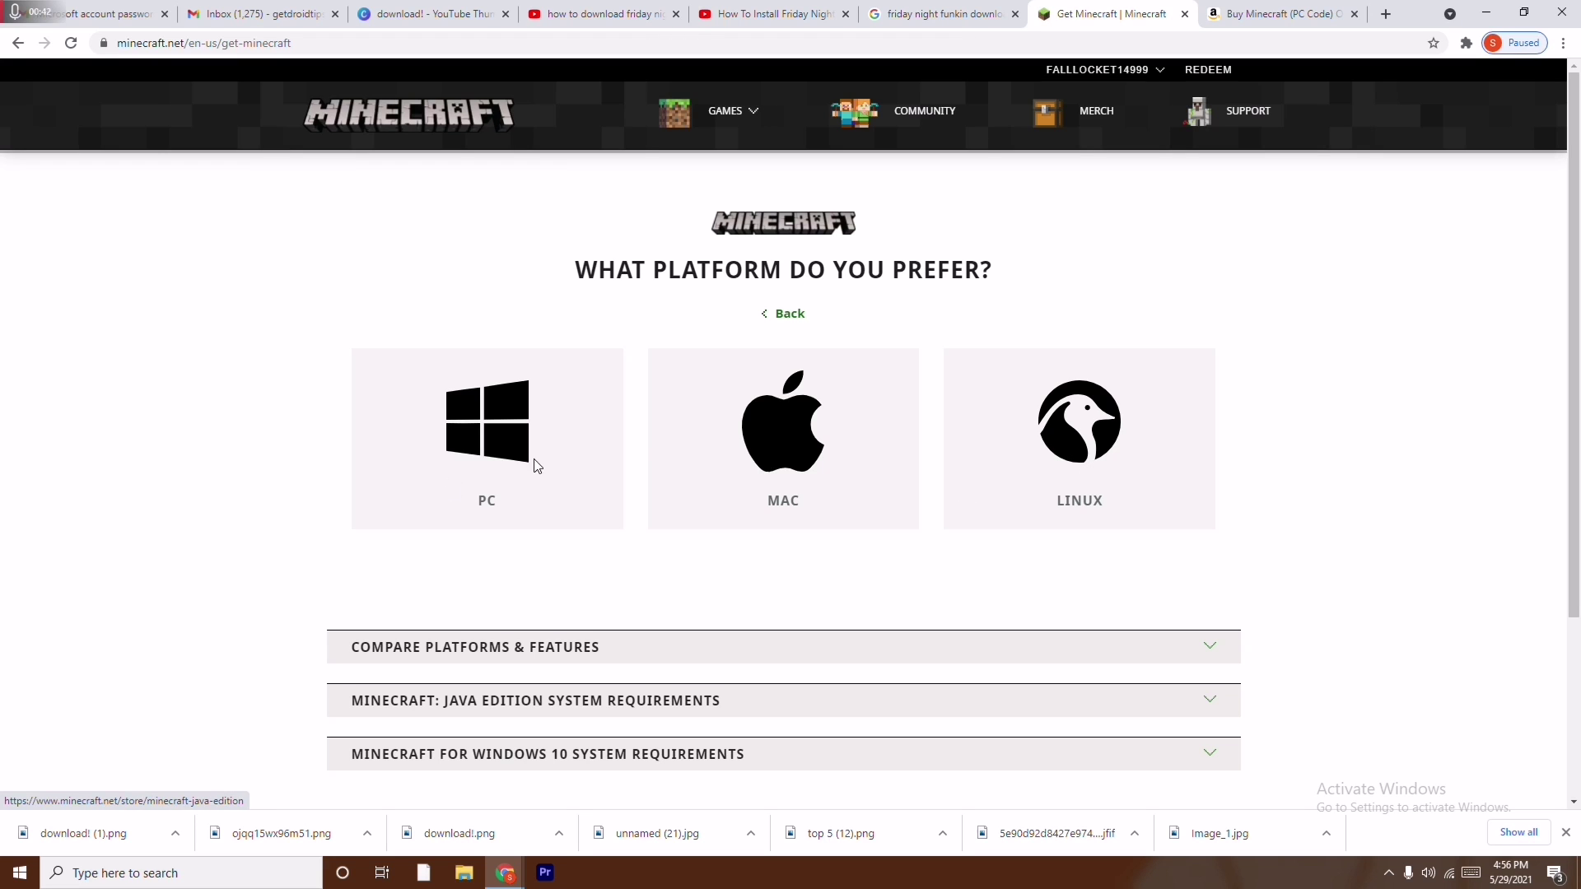
pyautogui.click(488, 456)
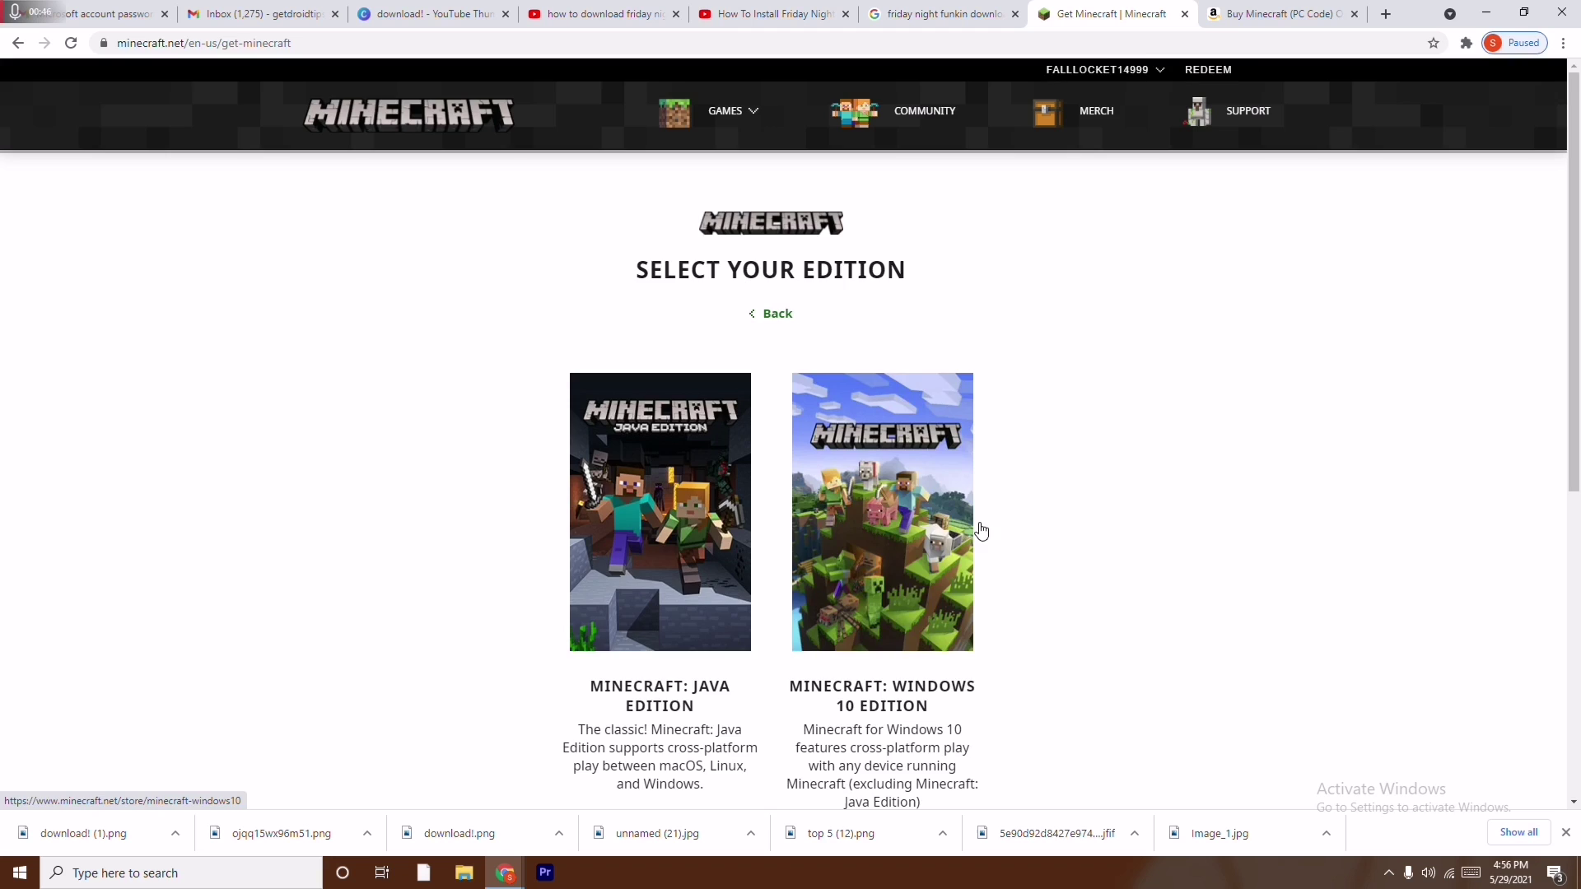
pyautogui.scroll(-3, 984, 526)
pyautogui.scroll(3, 984, 523)
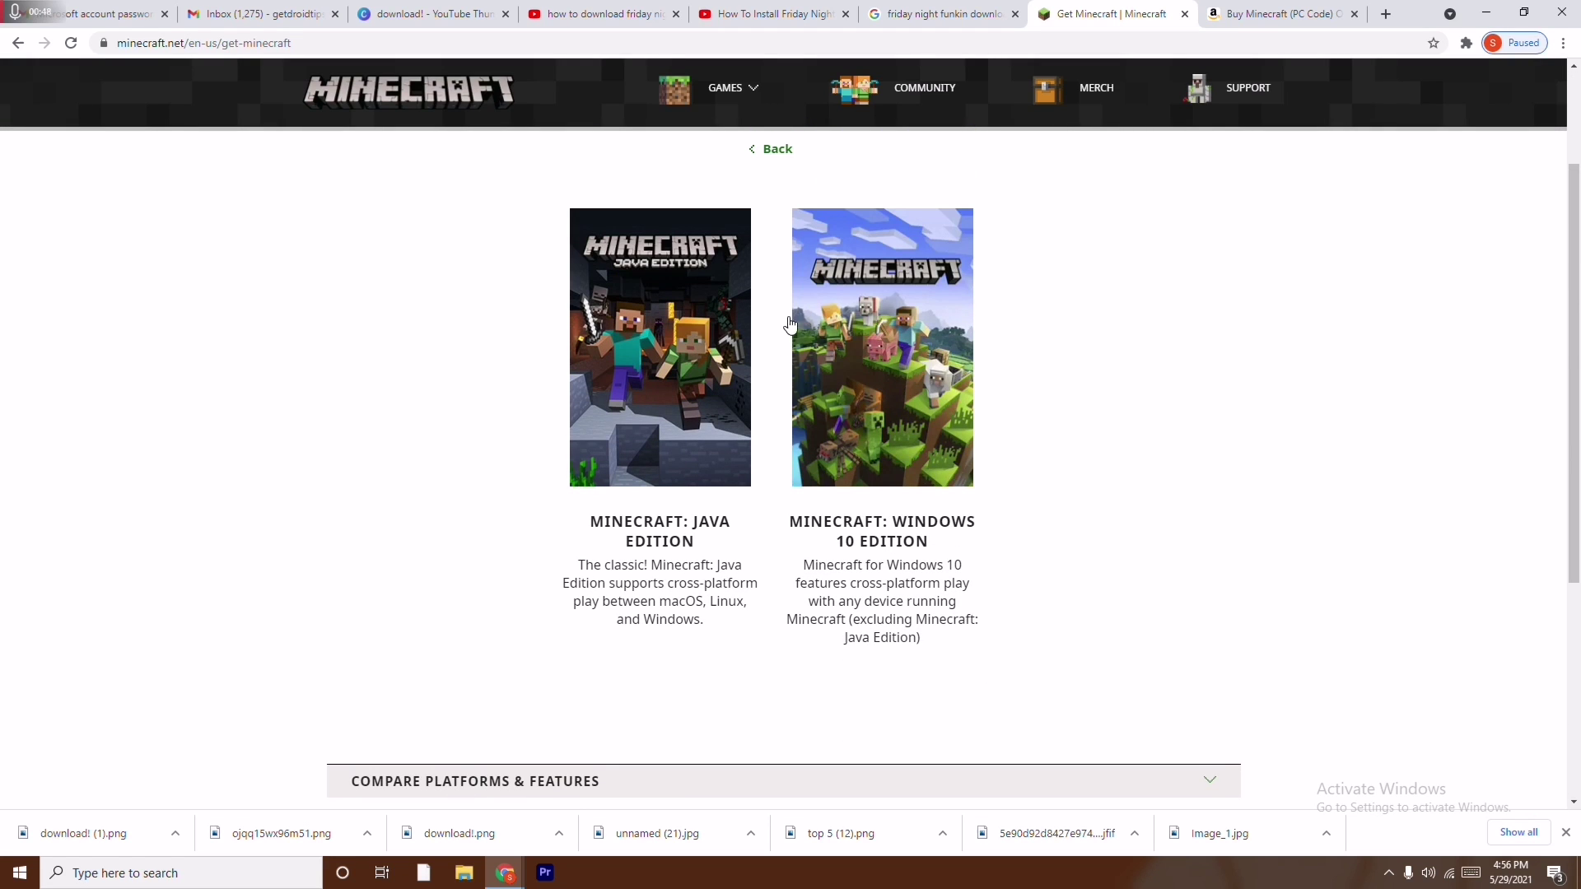
pyautogui.click(697, 406)
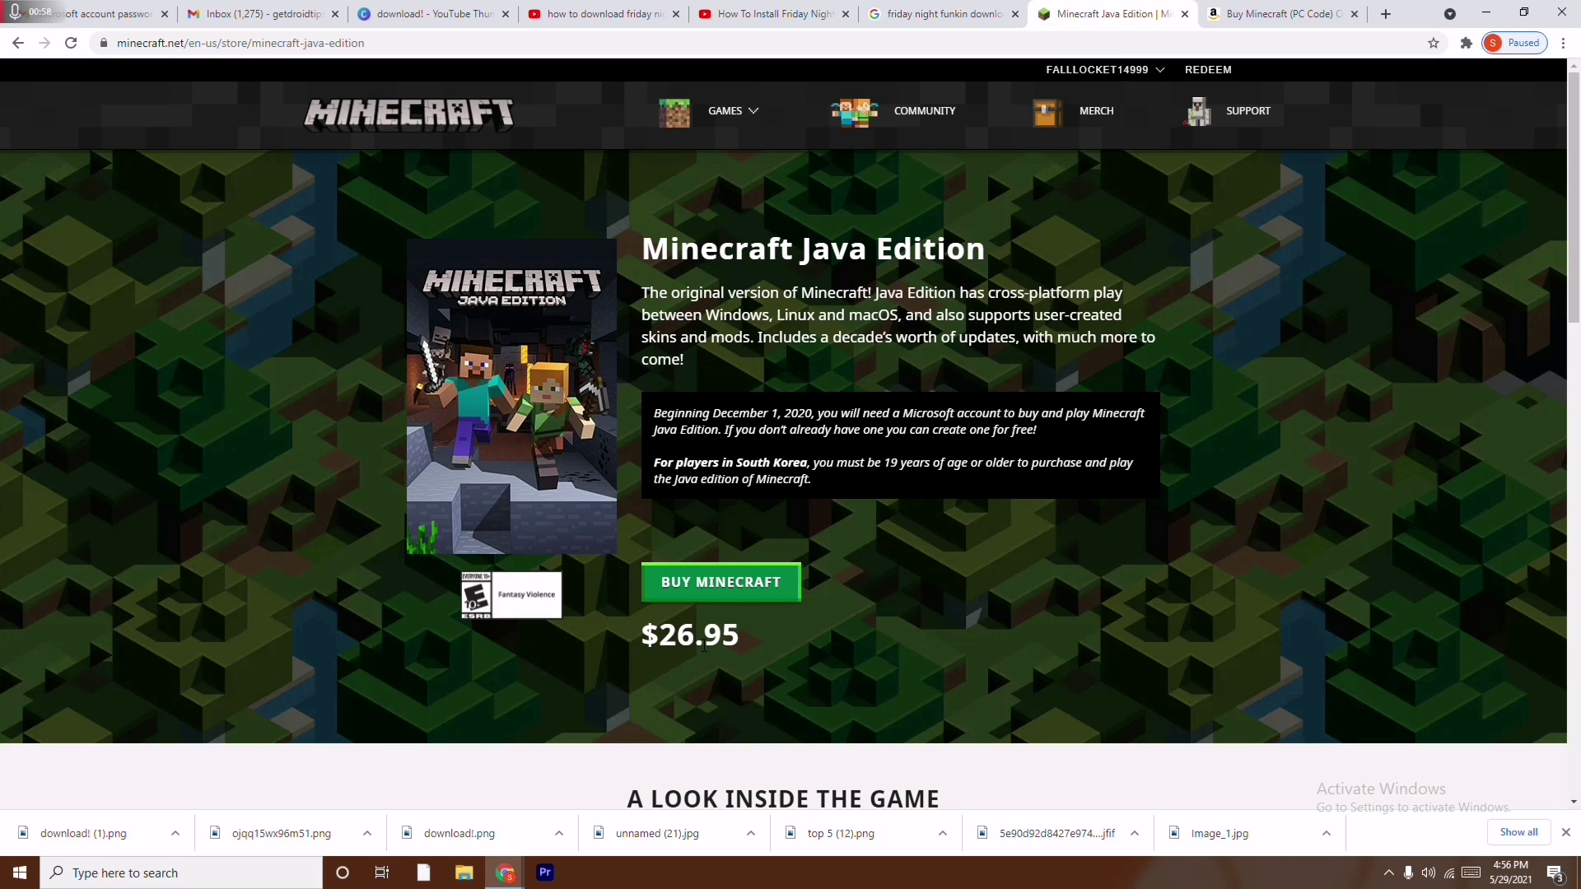
# Start the Java Edition purchase to reach its checkout with payment options.
pyautogui.click(724, 586)
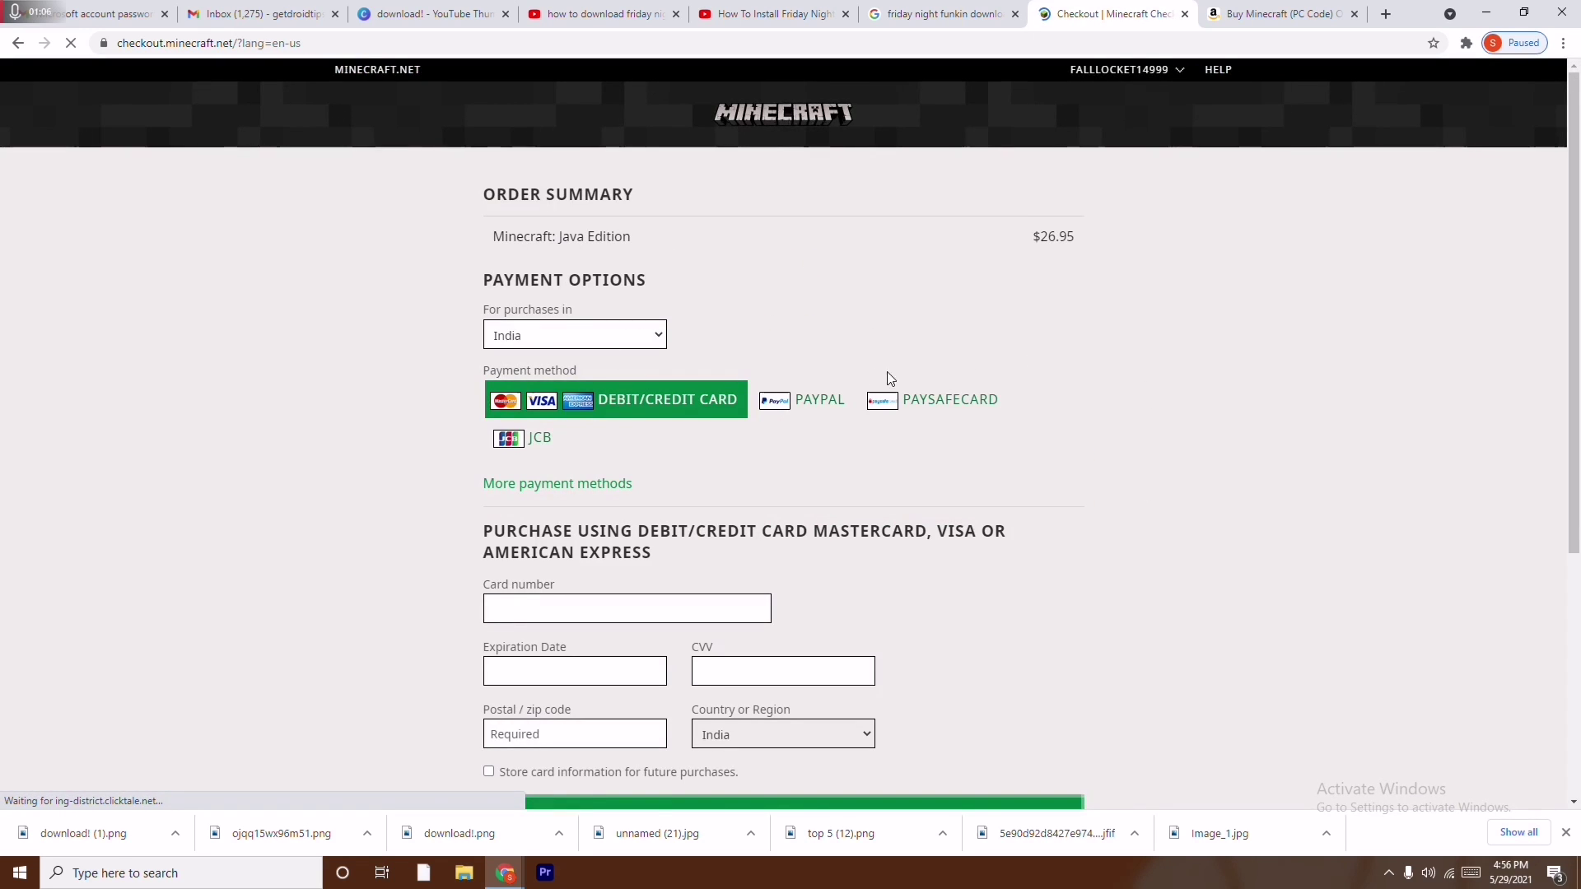
pyautogui.scroll(-2, 1128, 379)
pyautogui.scroll(-2, 1127, 379)
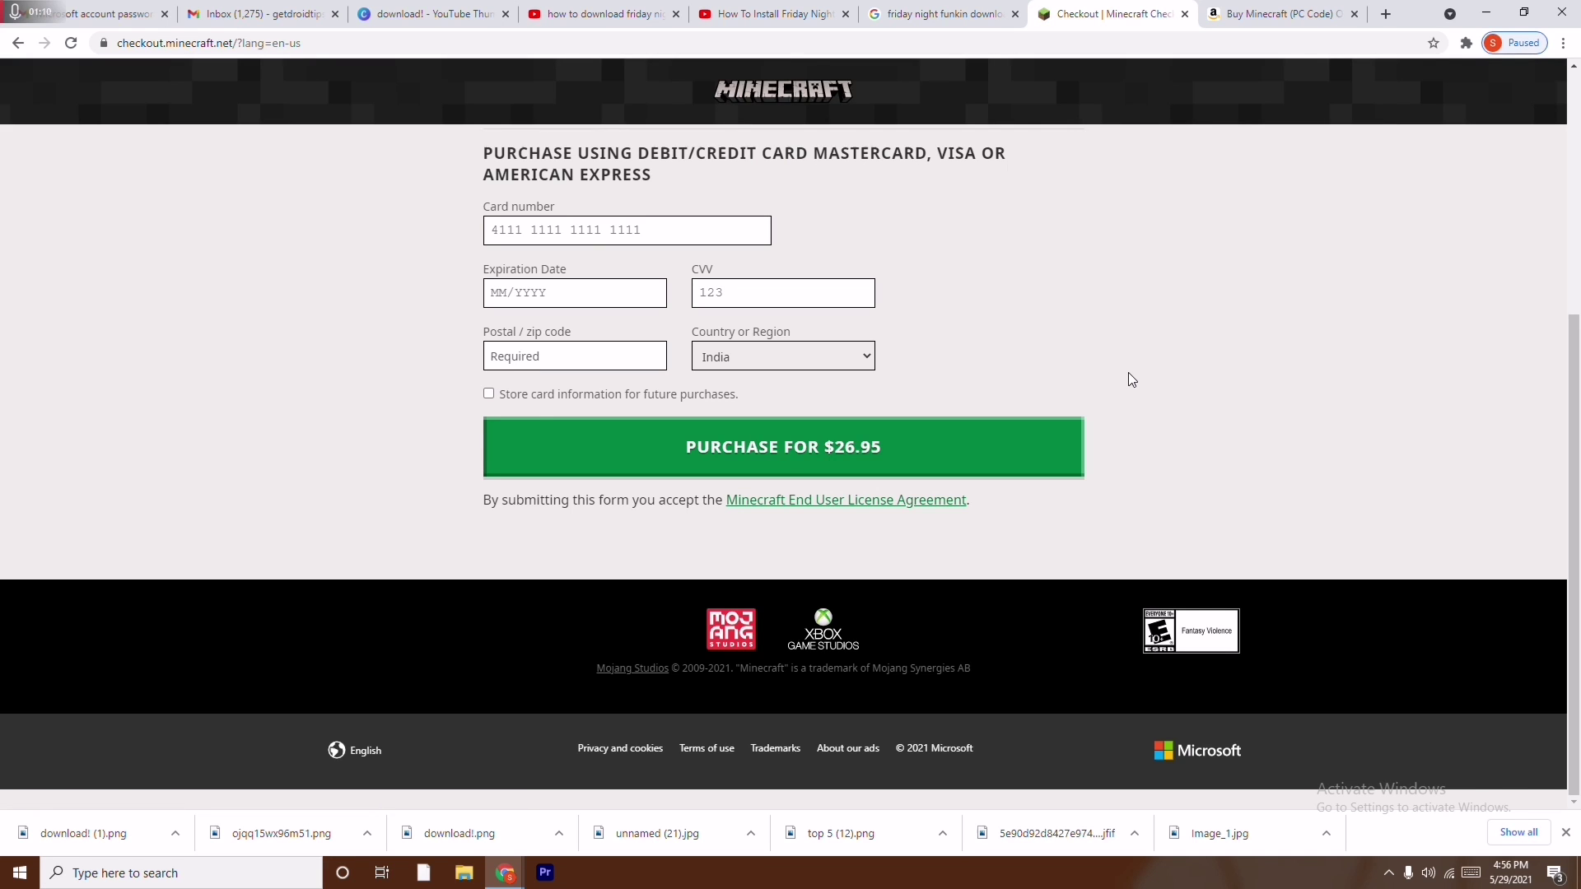
pyautogui.scroll(4, 1128, 378)
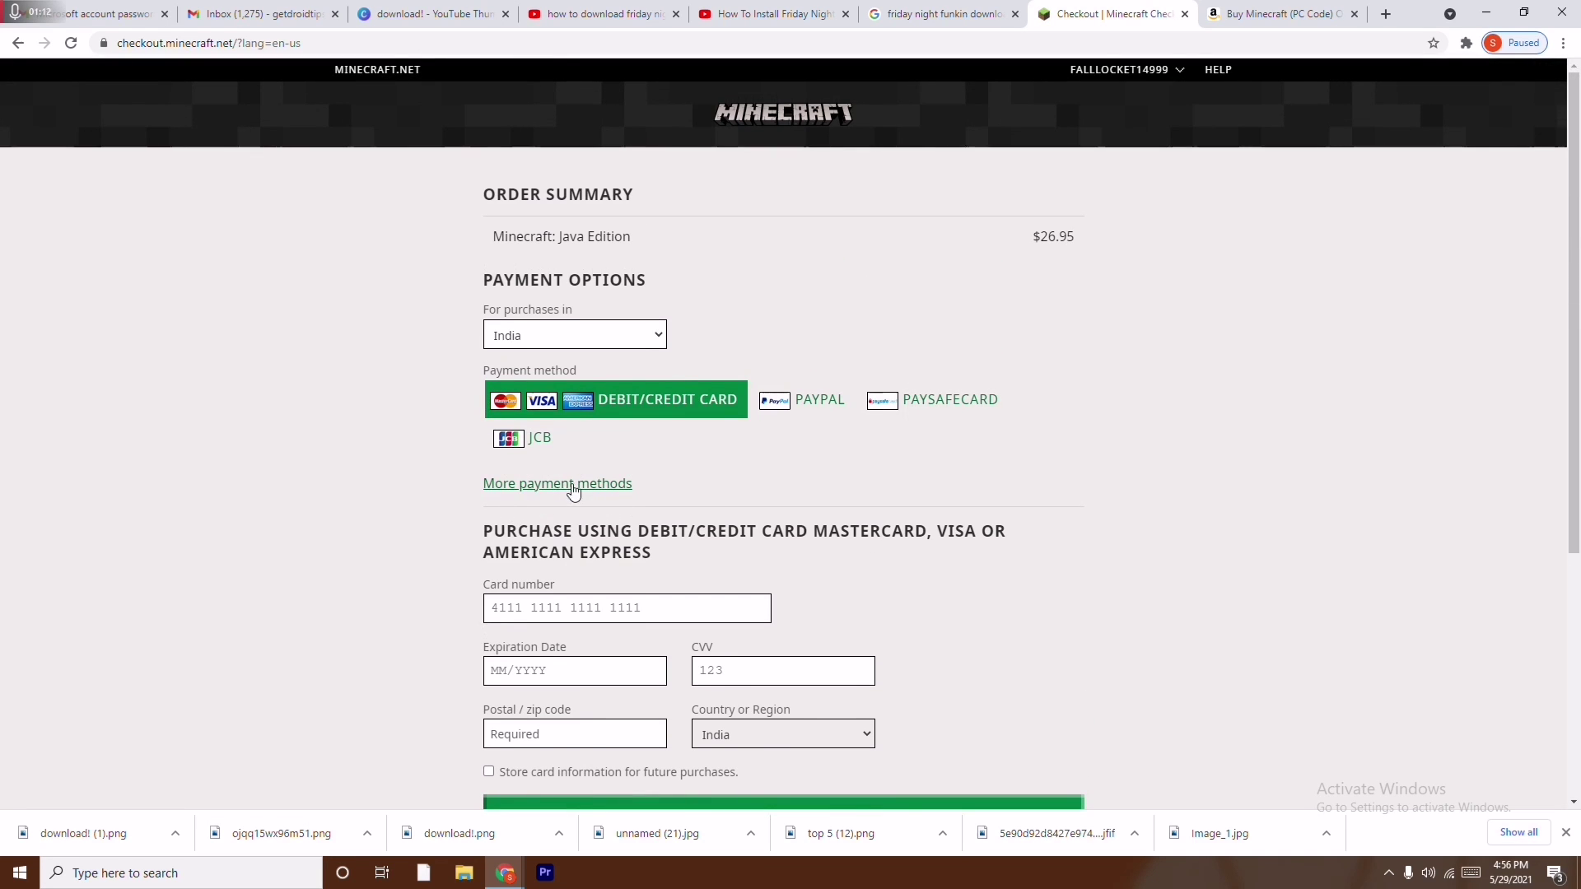
pyautogui.scroll(-1, 862, 459)
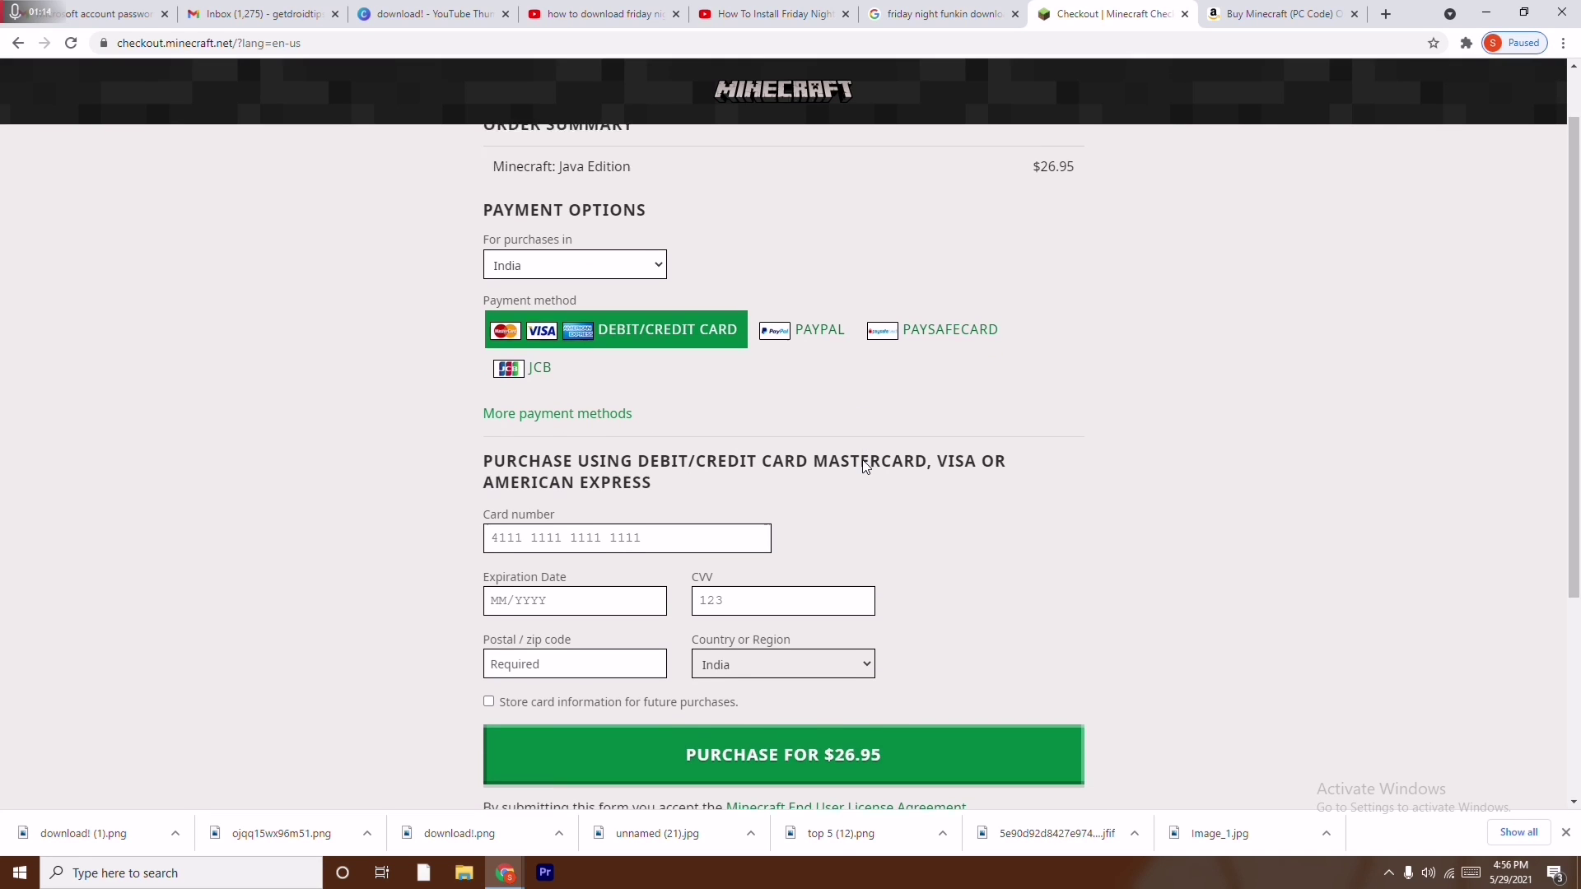
pyautogui.scroll(-1, 862, 466)
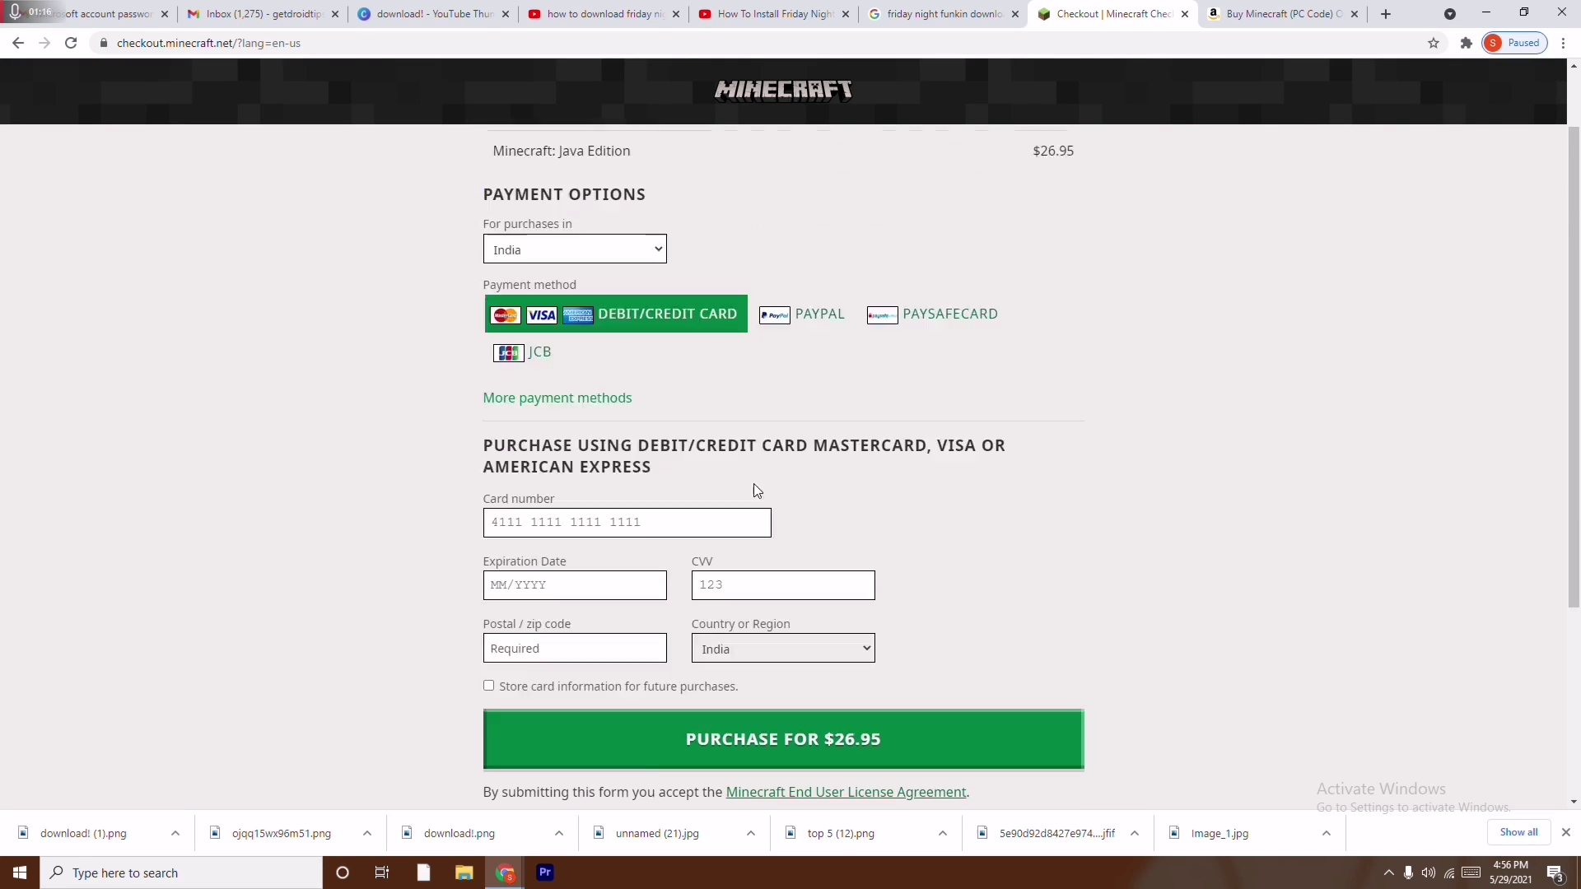
pyautogui.scroll(1, 753, 483)
pyautogui.scroll(1, 609, 356)
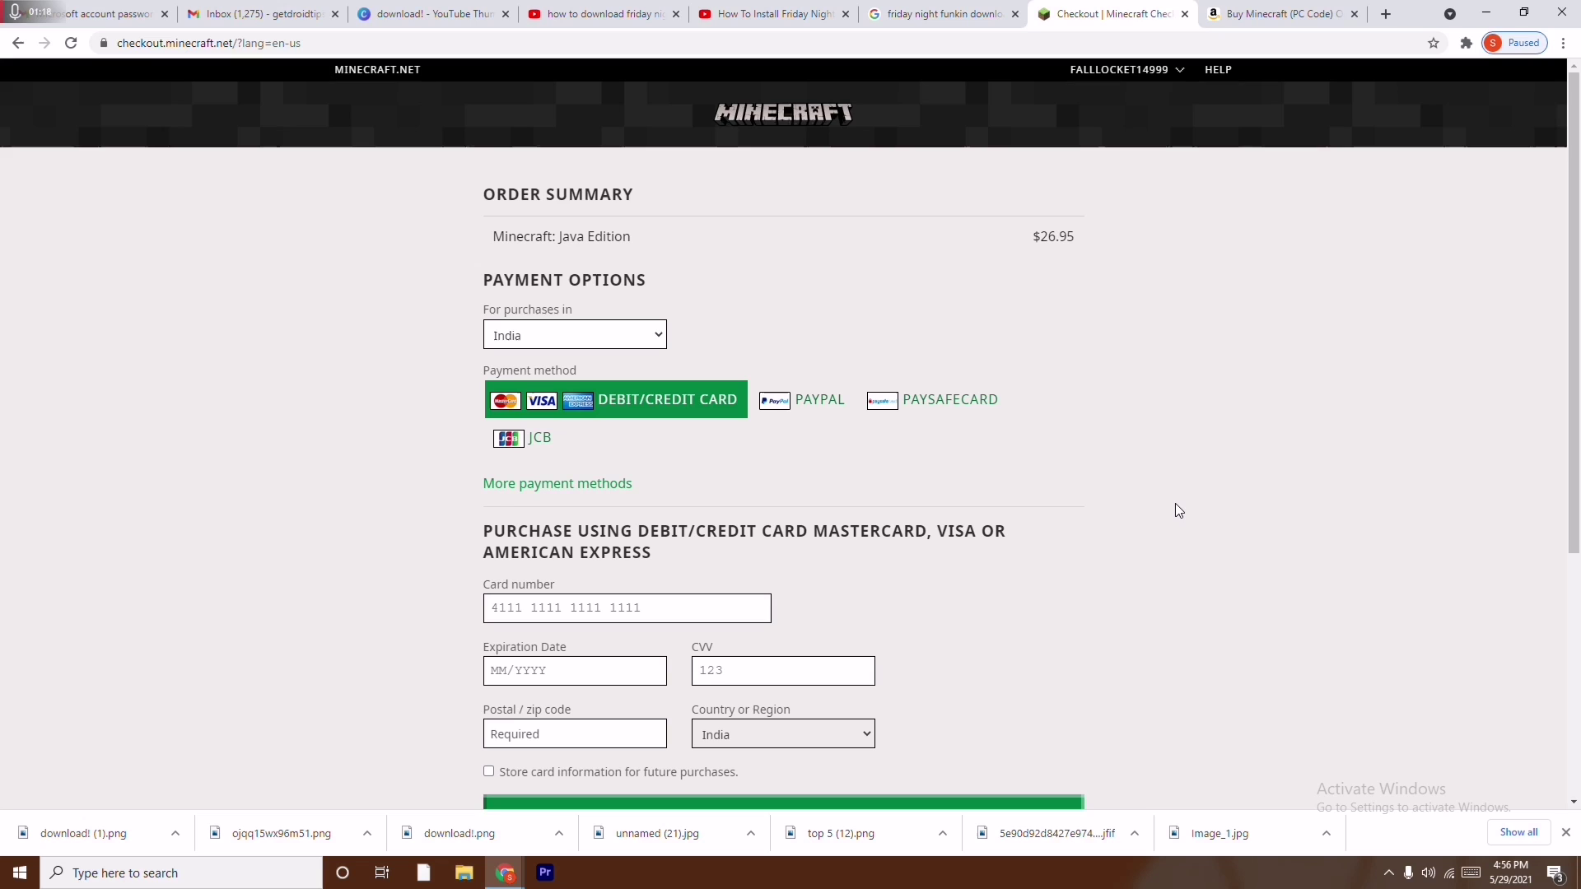
pyautogui.scroll(-1, 1175, 509)
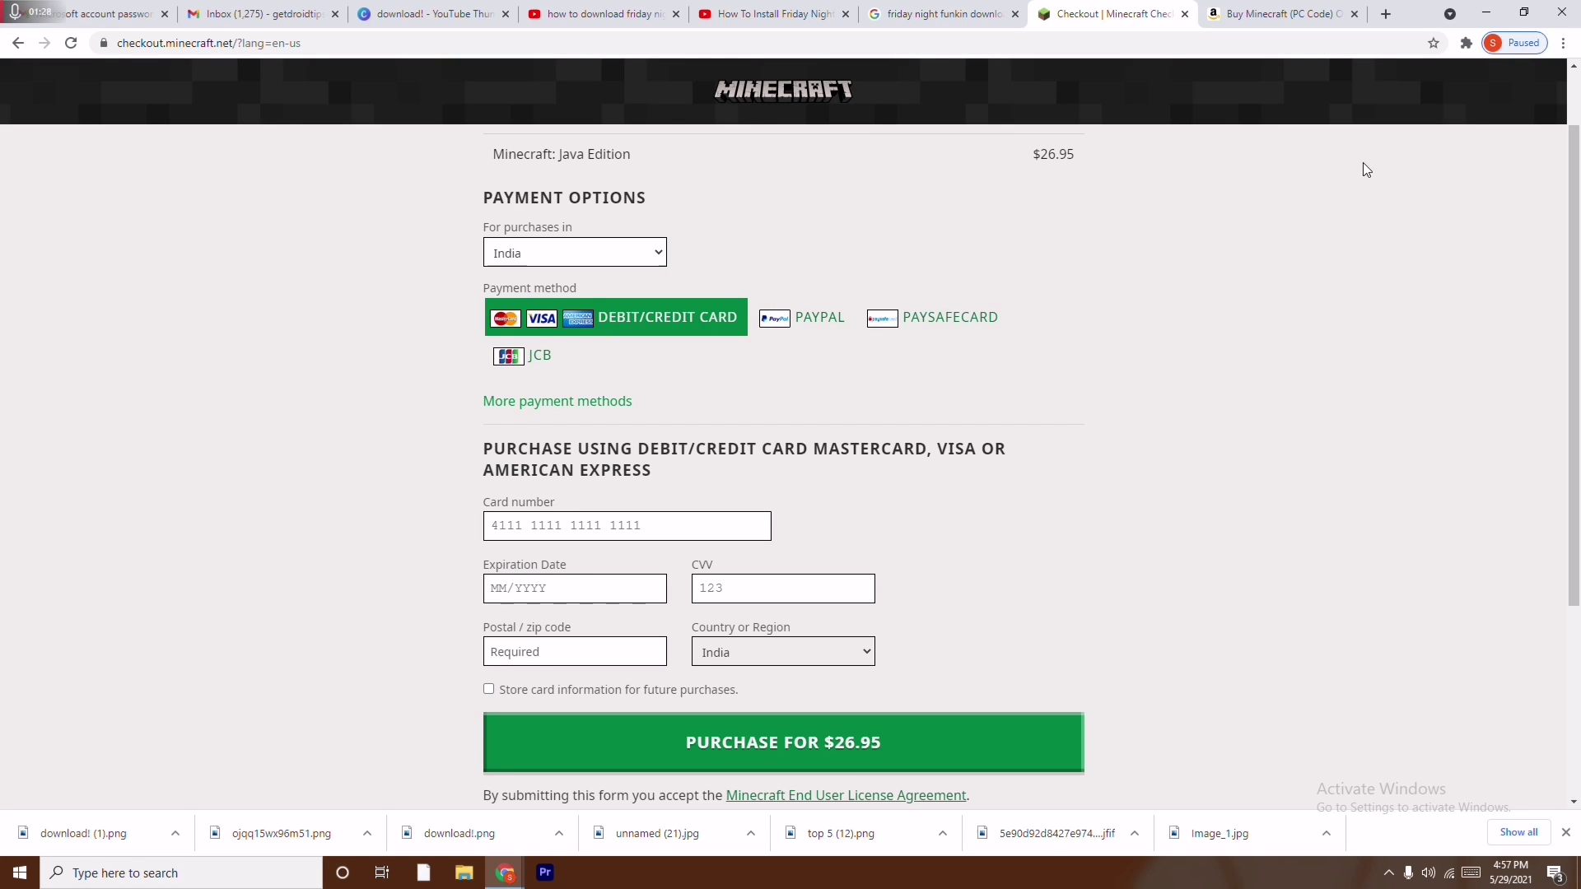
# Switch to the Amazon 'Buy Minecraft (PC Code)' listing tab.
pyautogui.click(1284, 14)
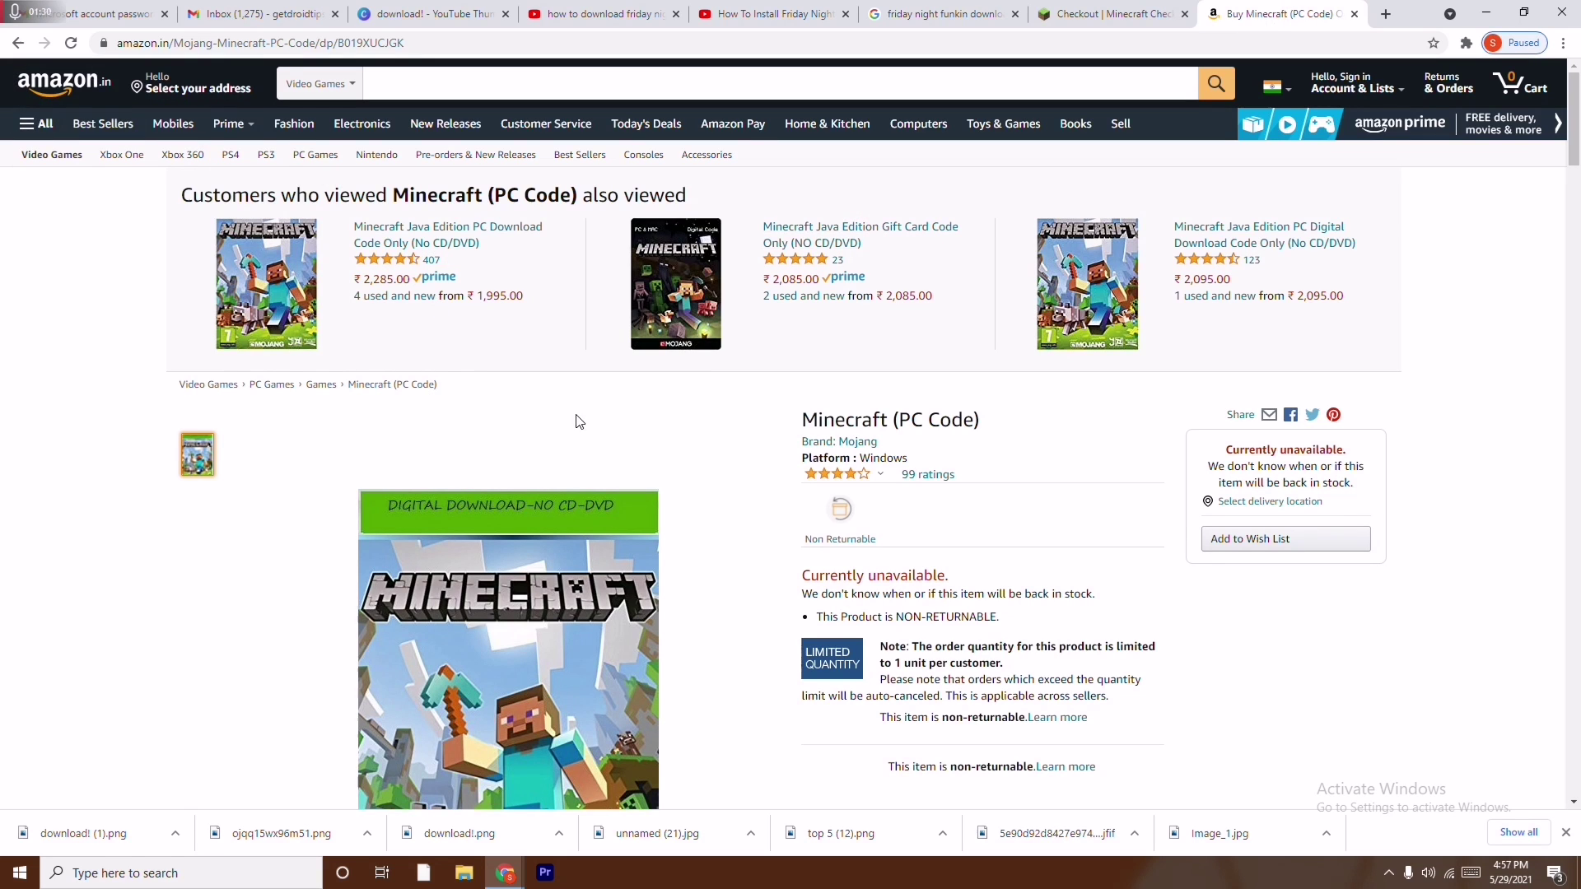
pyautogui.scroll(-3, 692, 450)
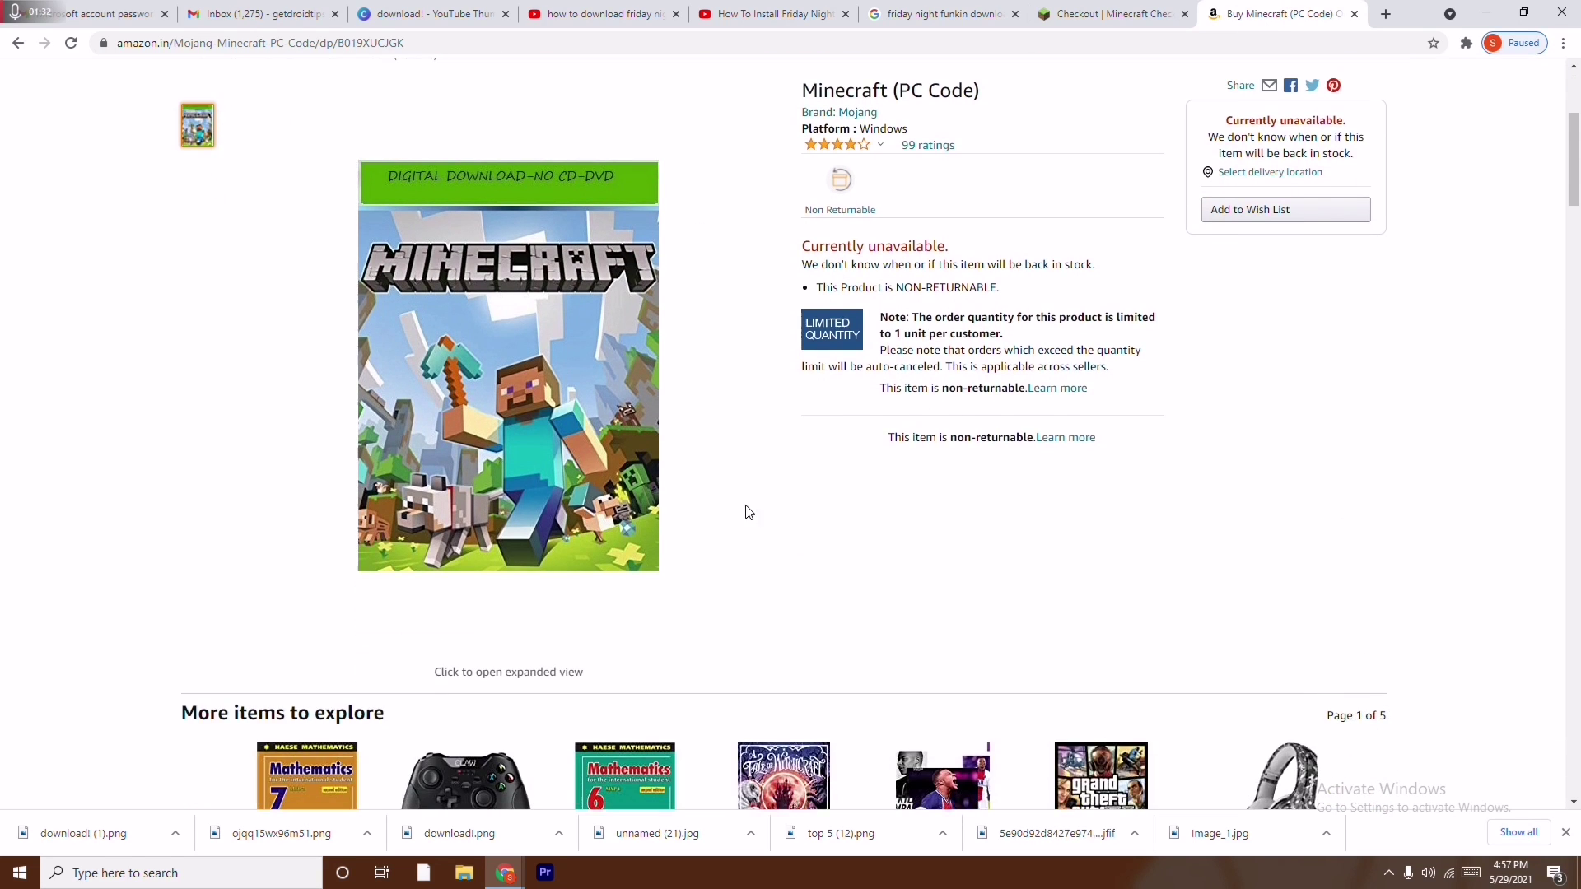
pyautogui.scroll(2, 745, 511)
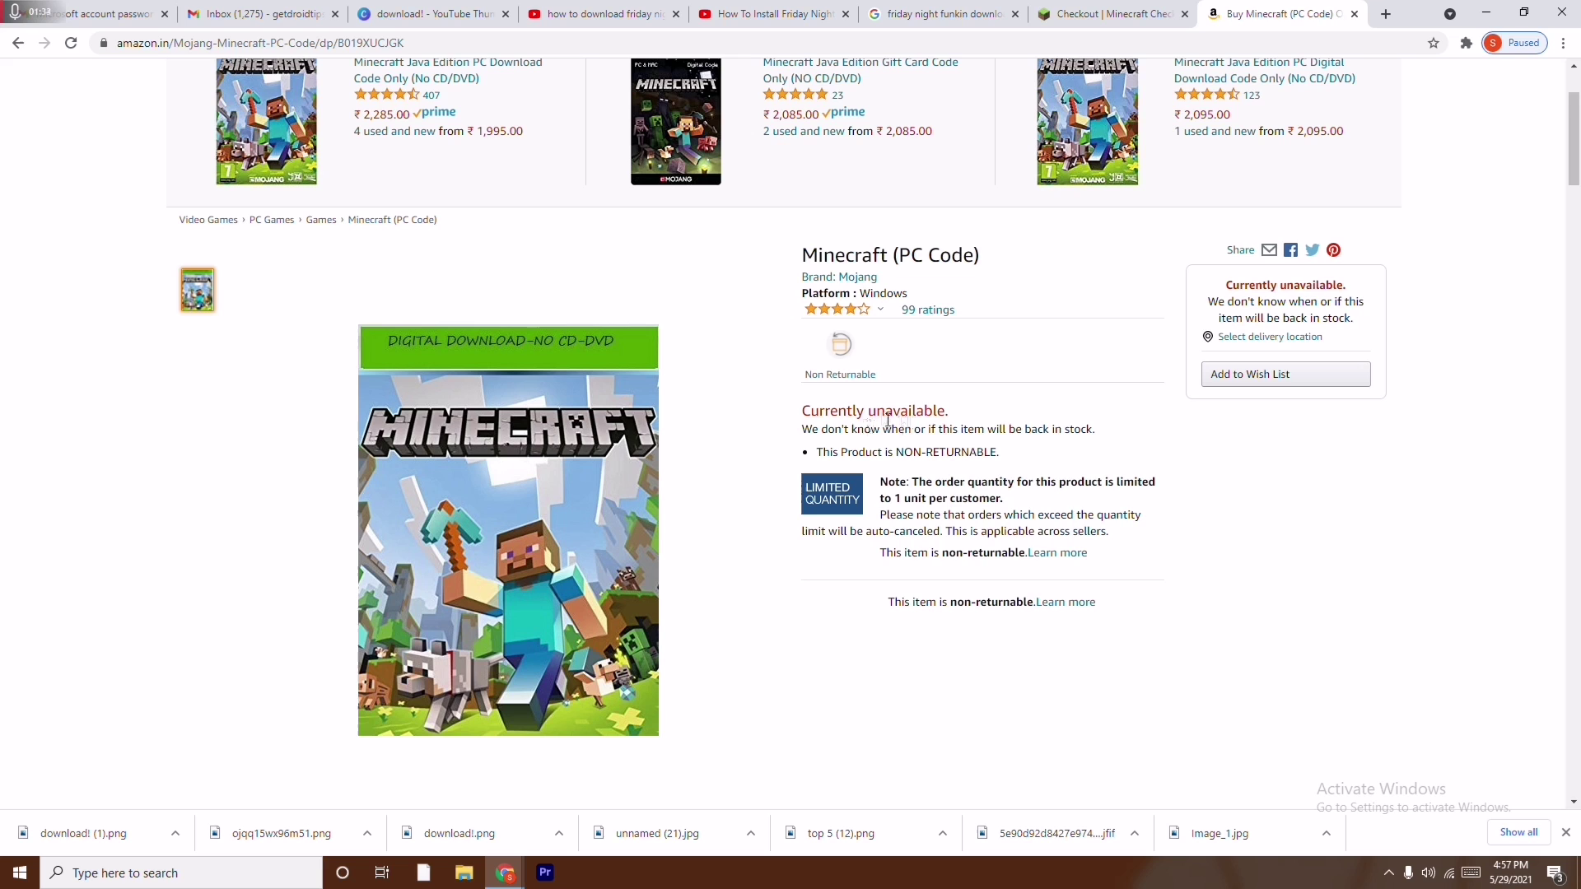
pyautogui.scroll(2, 920, 429)
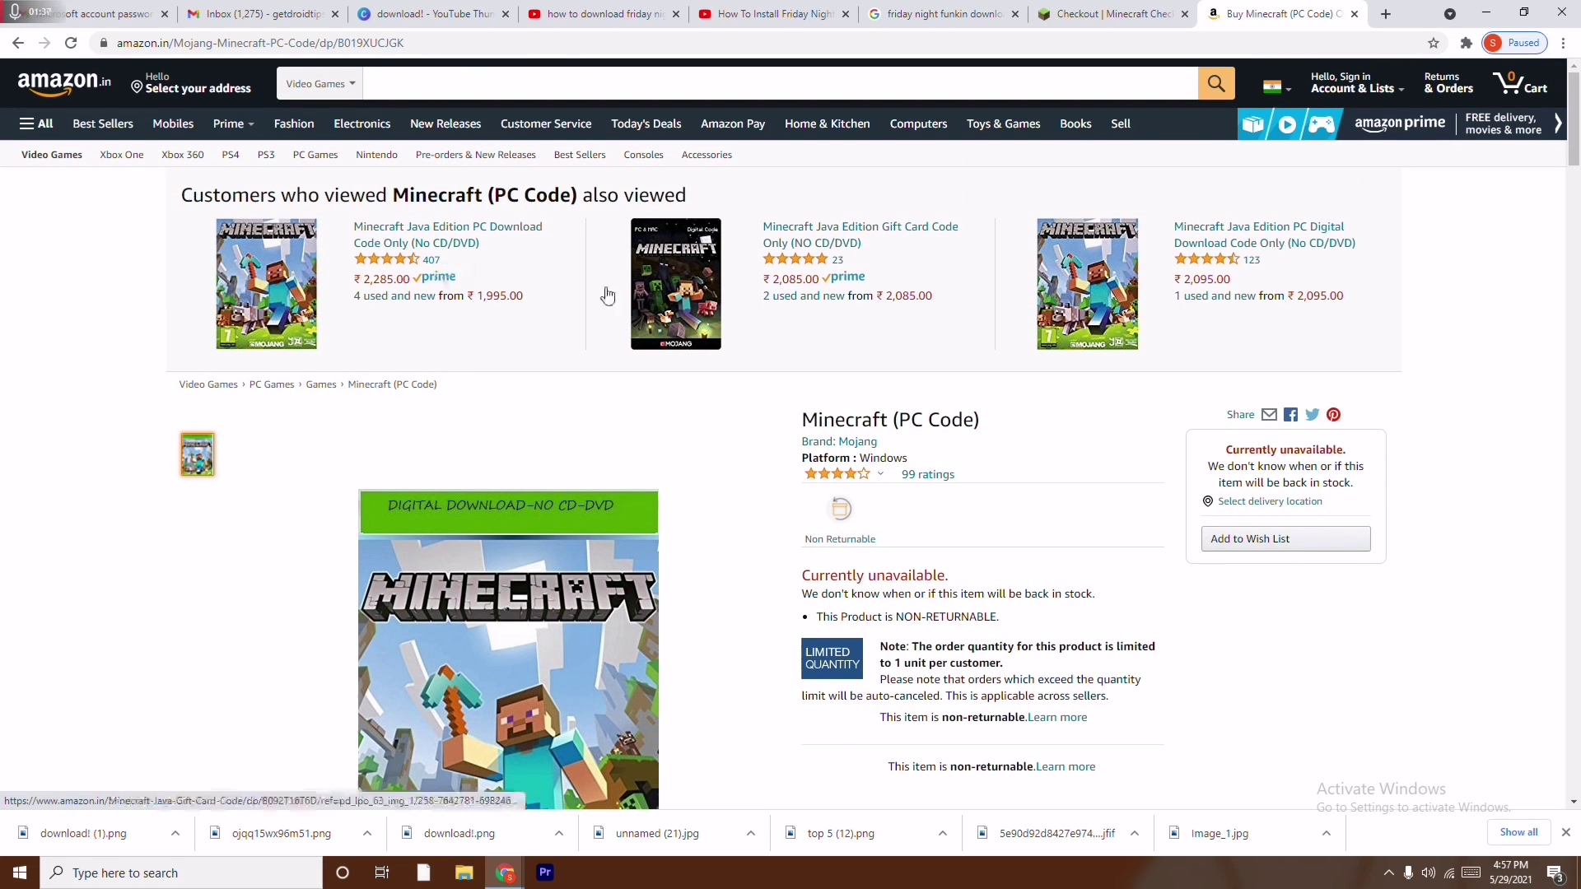
# Open the Amazon 'Minecraft Java Edition Gift Card Code Only' listing, then move to the Gmail tab.
pyautogui.click(853, 241)
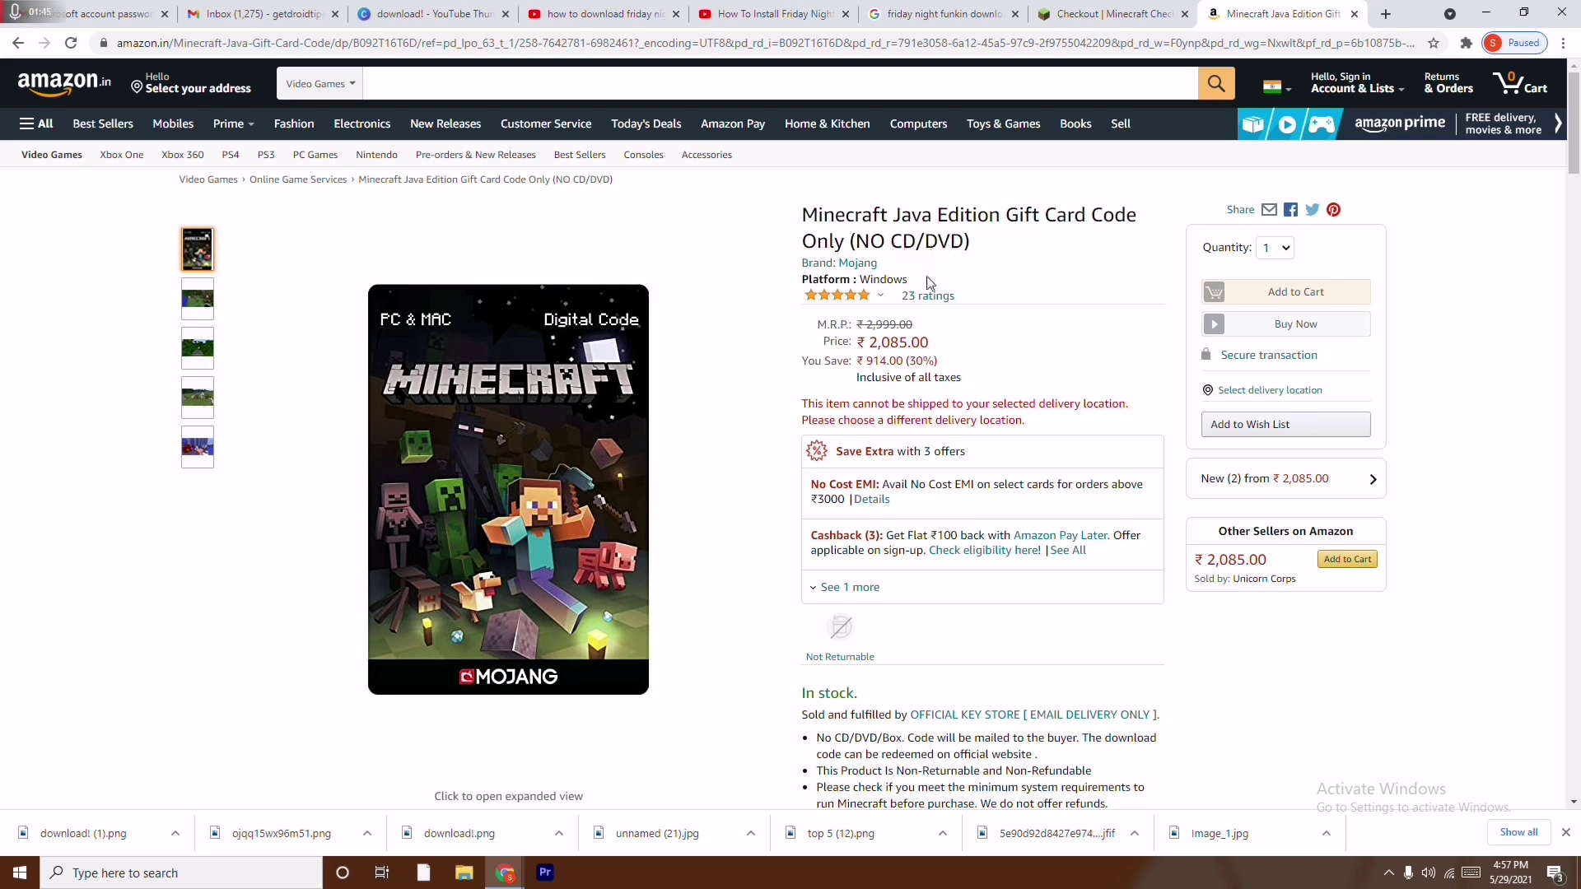
pyautogui.scroll(-1, 928, 283)
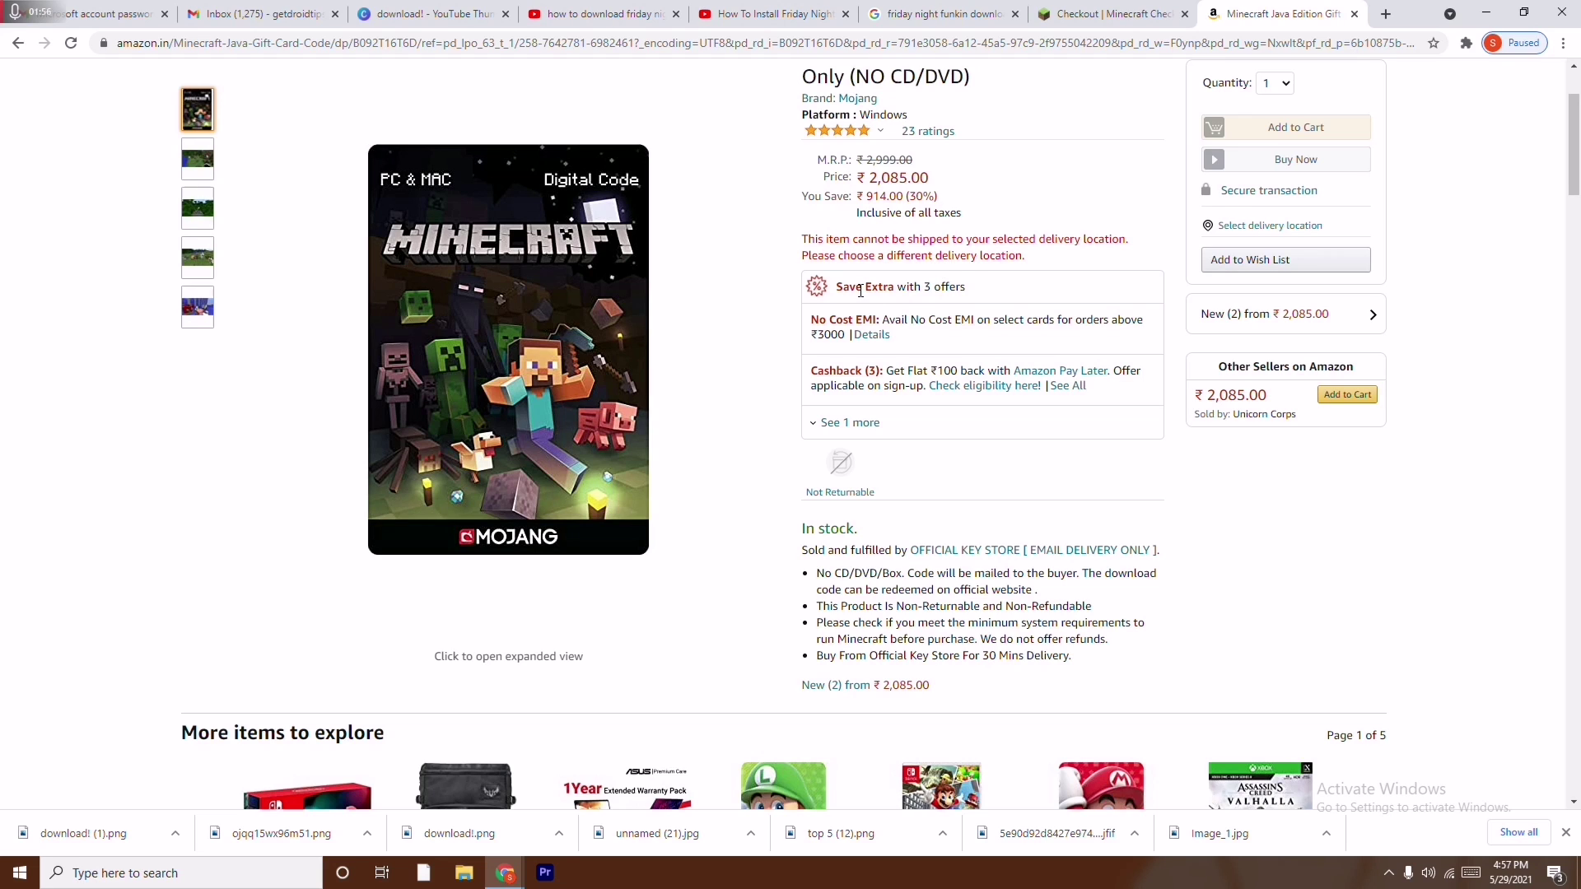
pyautogui.scroll(1, 860, 289)
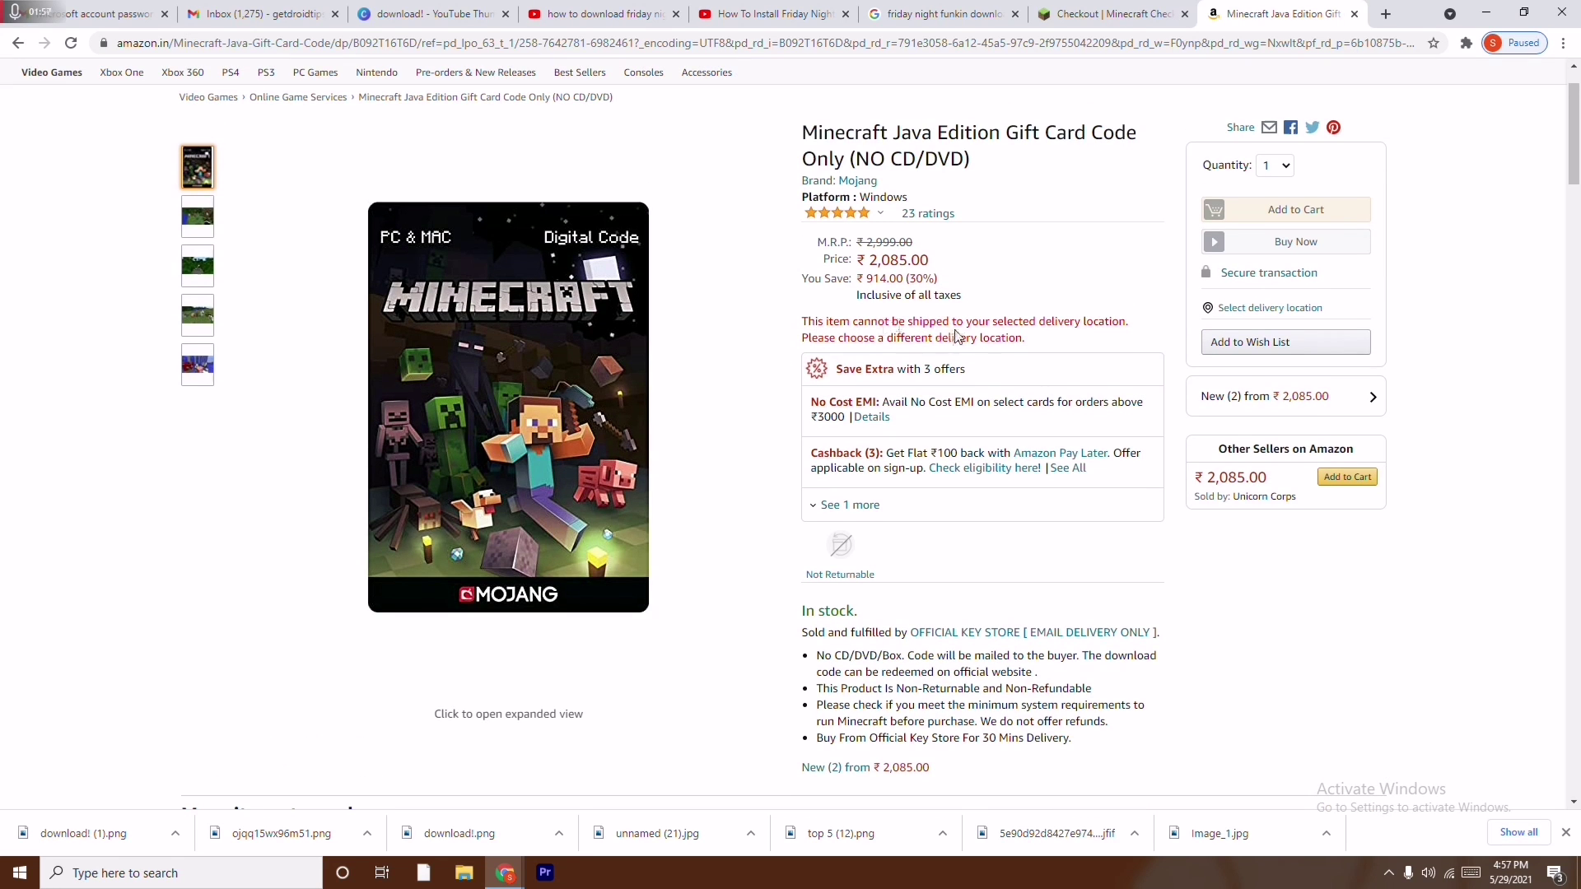
pyautogui.click(1093, 11)
pyautogui.click(1247, 15)
pyautogui.click(264, 12)
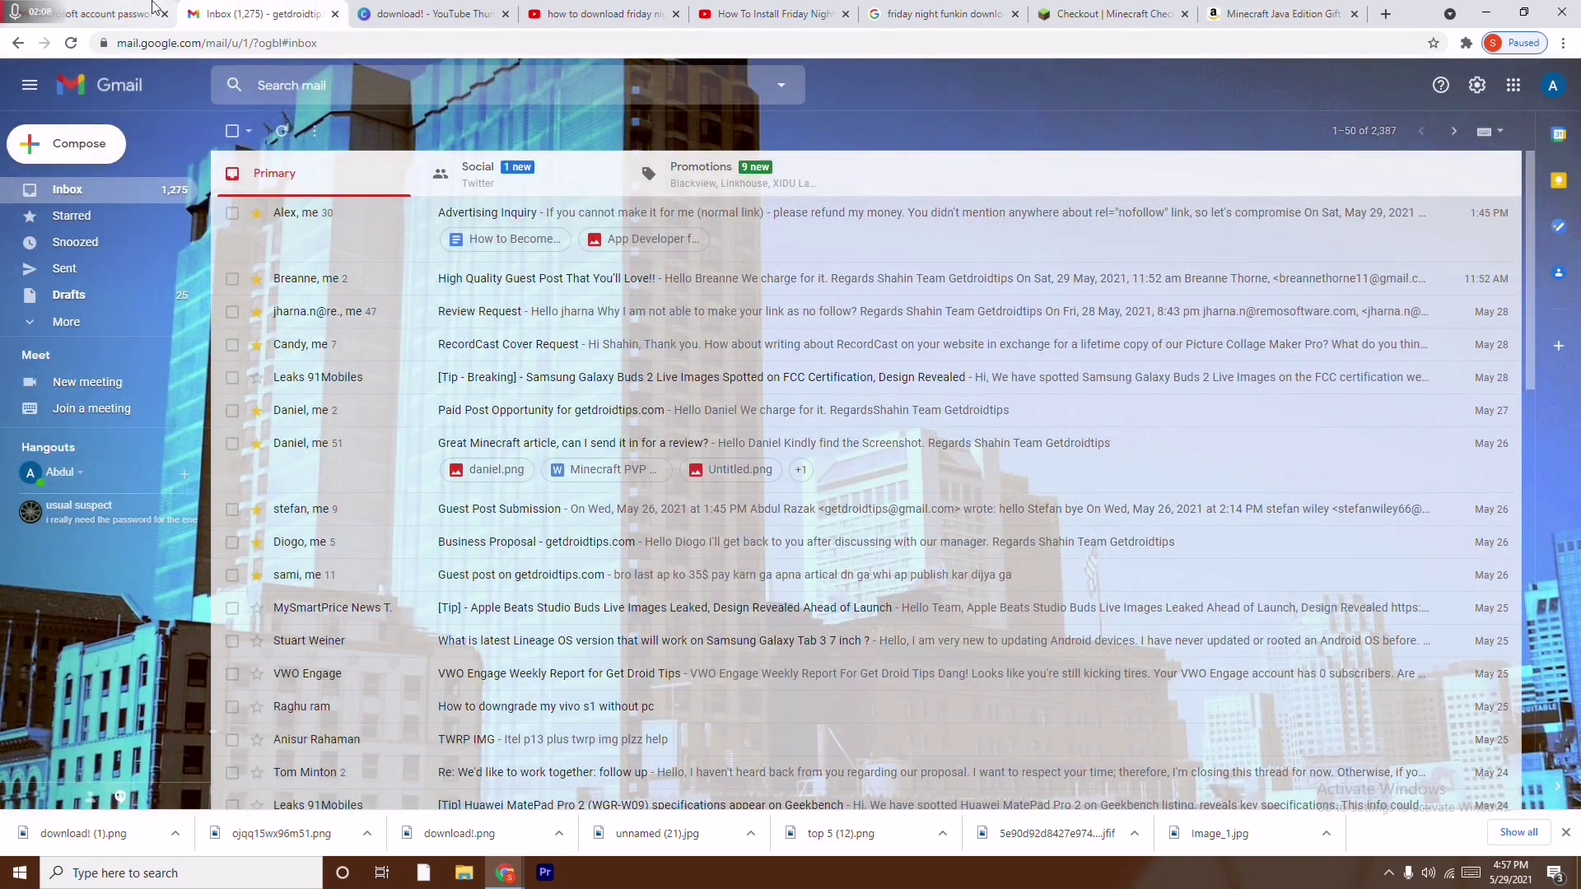
pyautogui.click(111, 13)
pyautogui.click(100, 194)
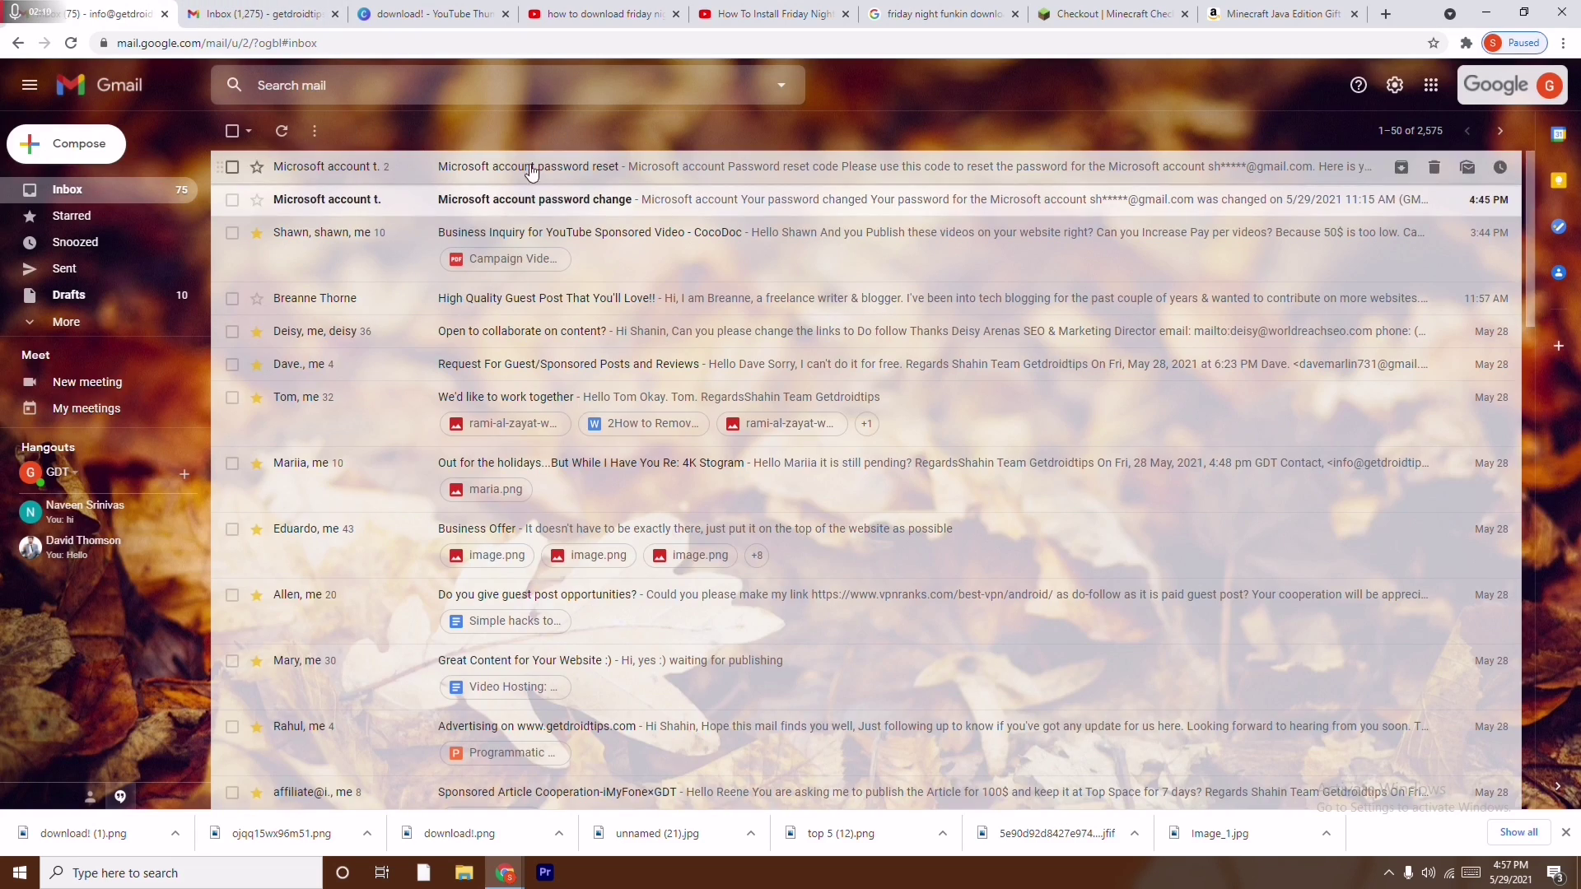
pyautogui.click(1284, 14)
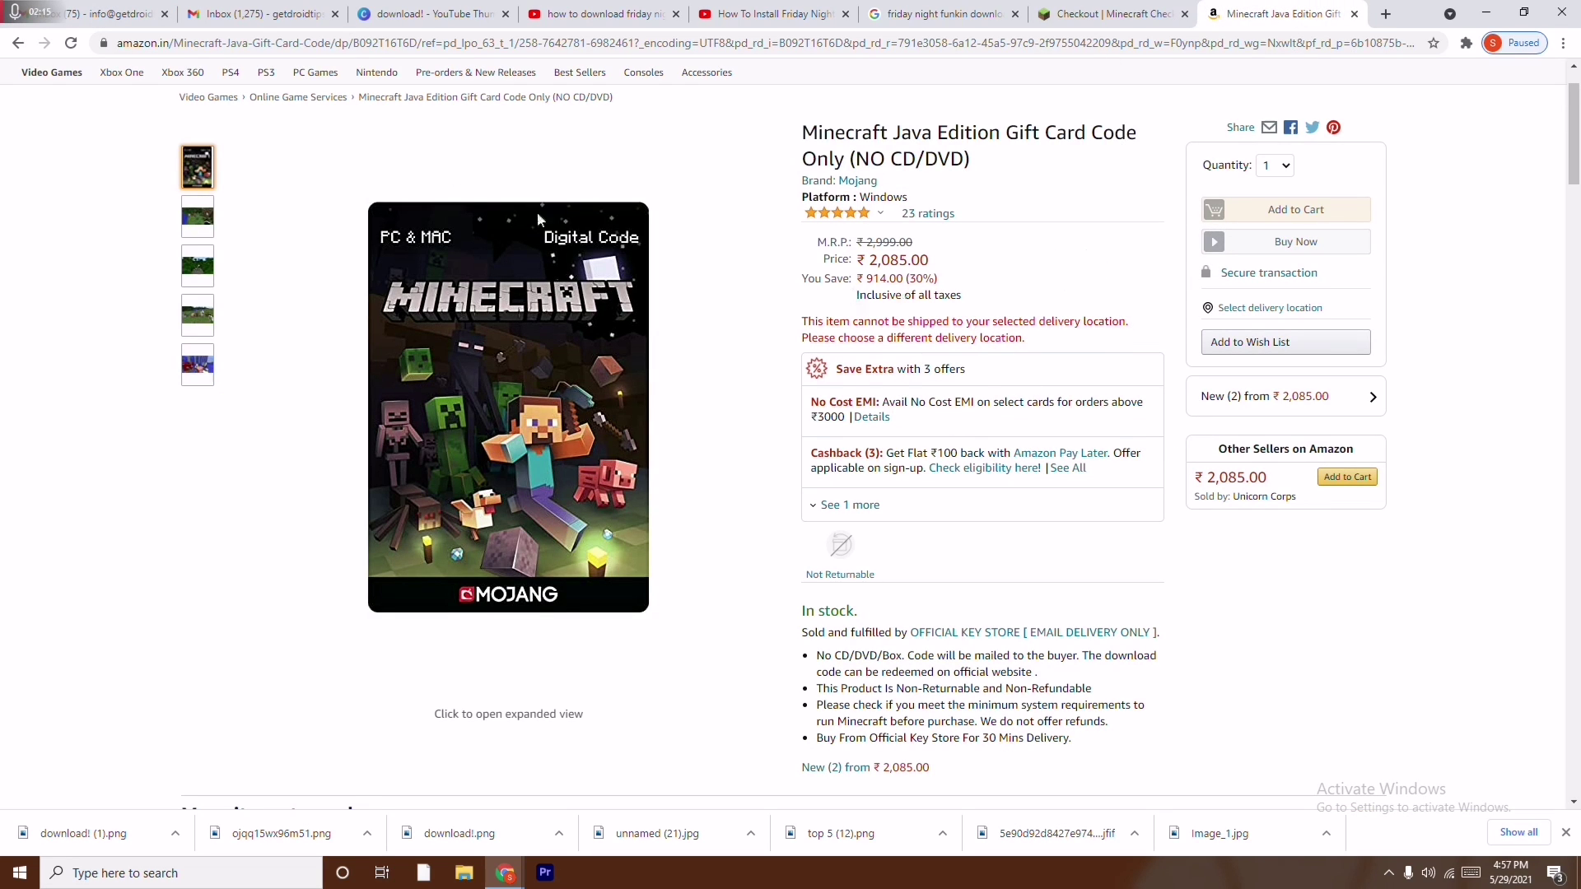
# Return to the 'Checkout | Minecraft' tab.
pyautogui.click(1124, 14)
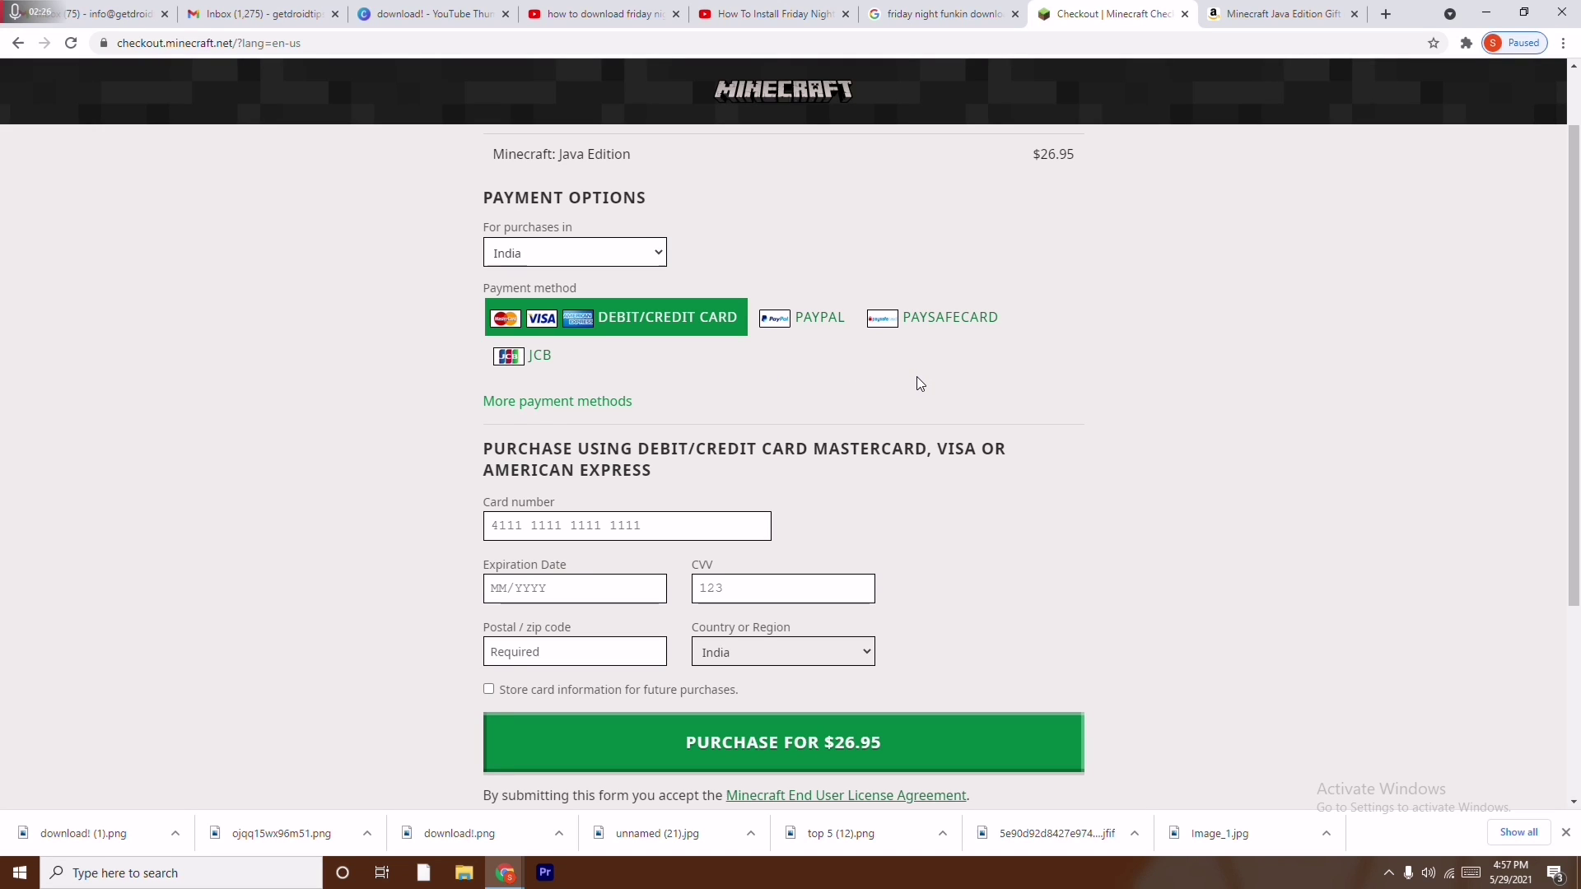
# Choose United States under 'For purchases in', then minimize Chrome.
pyautogui.click(656, 255)
pyautogui.scroll(-2, 607, 494)
pyautogui.scroll(-10, 605, 495)
pyautogui.scroll(-2, 643, 454)
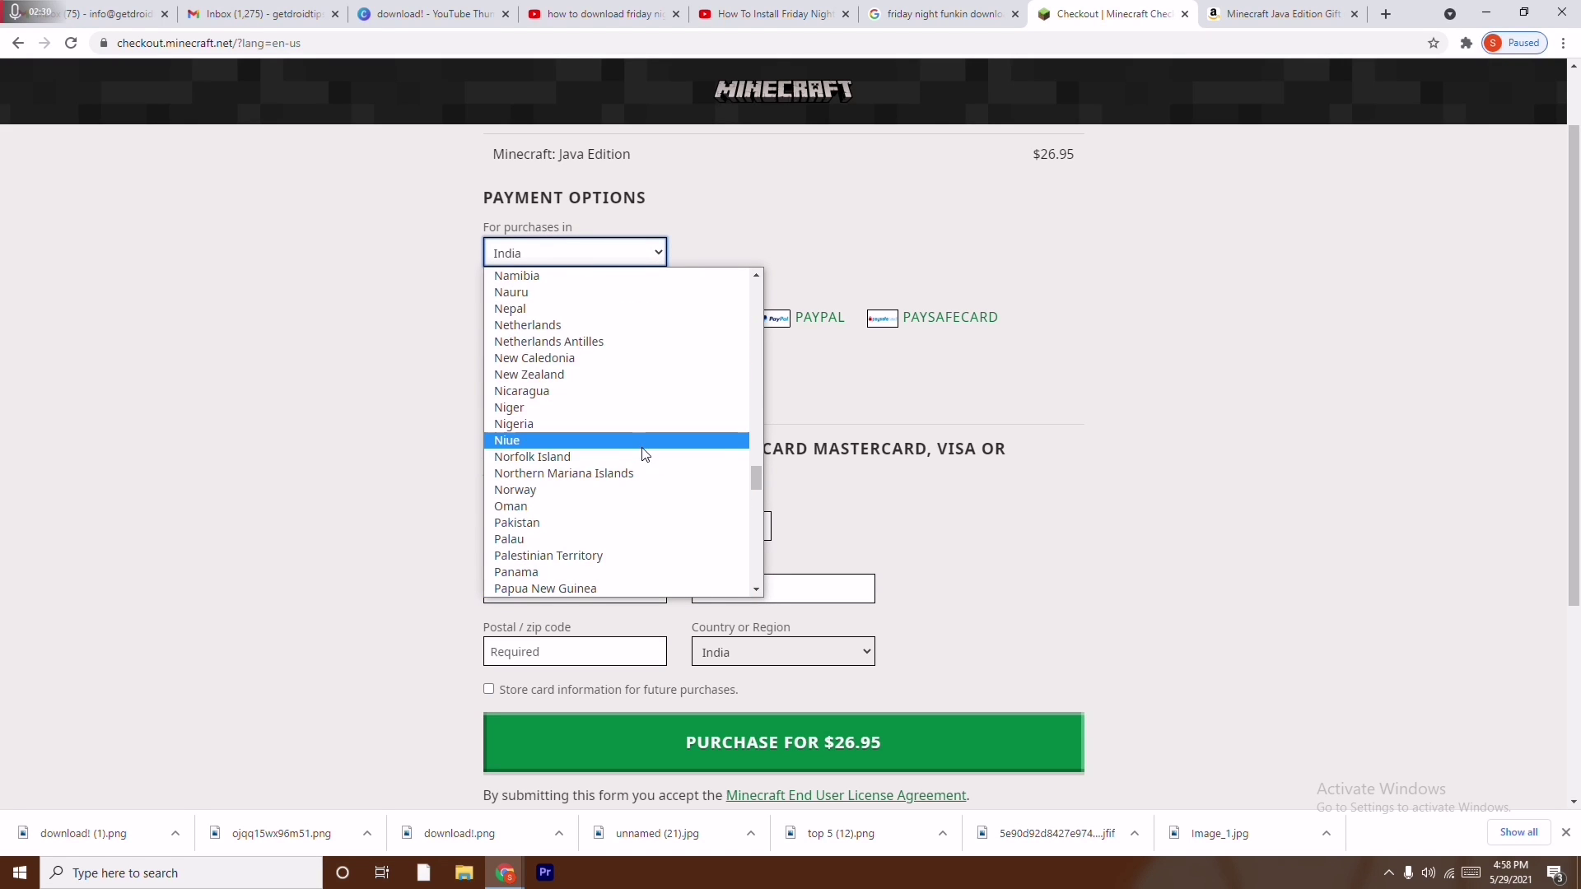
pyautogui.scroll(-5, 642, 454)
pyautogui.scroll(-2, 644, 452)
pyautogui.scroll(-3, 644, 452)
pyautogui.scroll(-3, 645, 451)
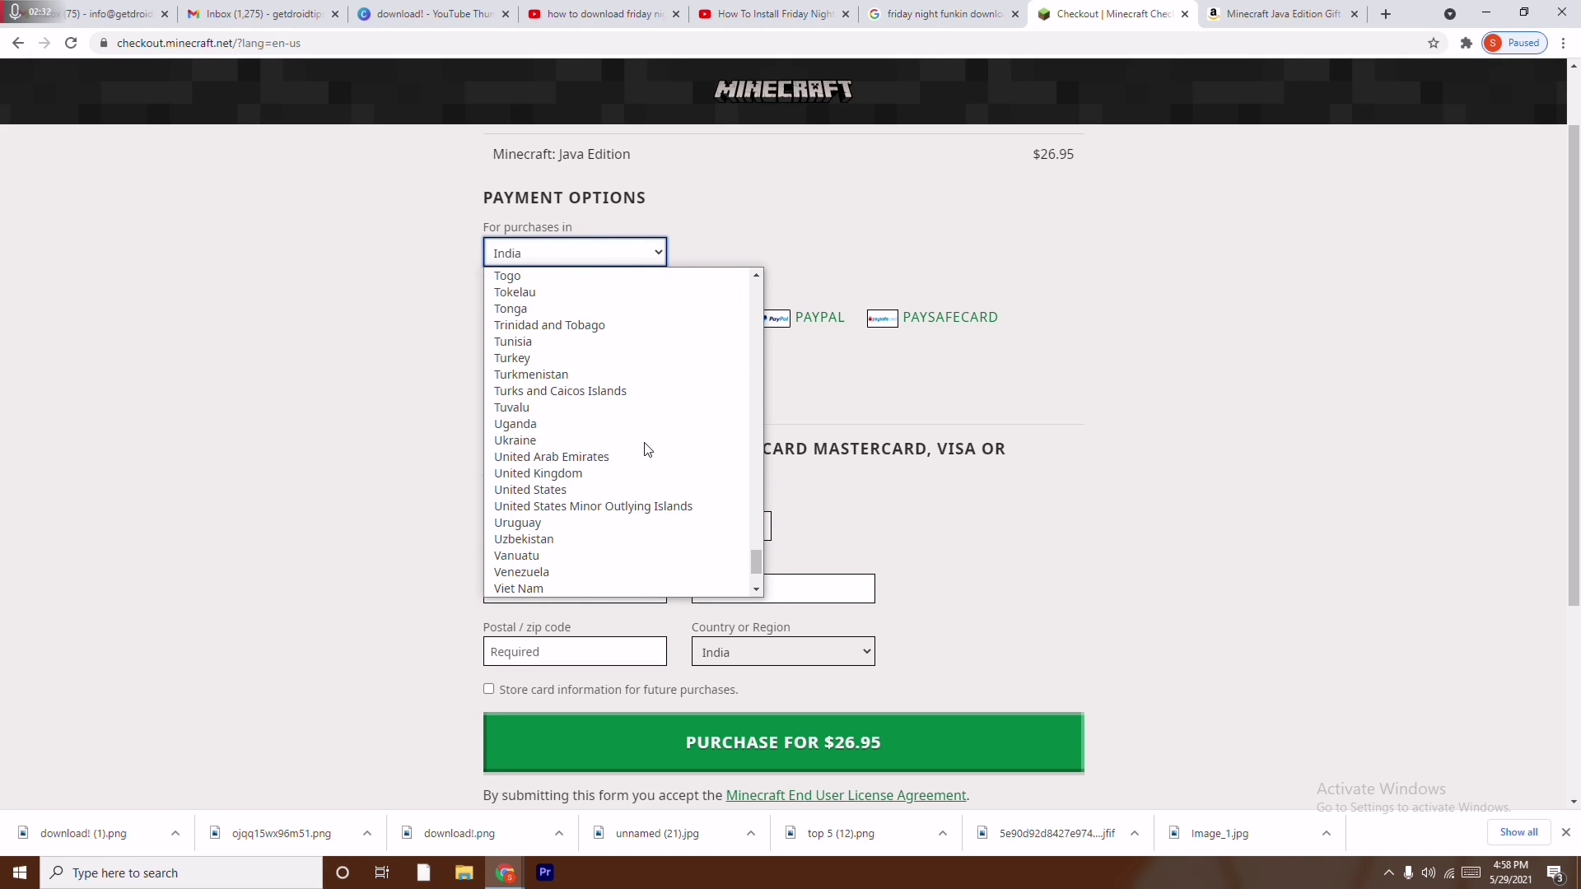
pyautogui.scroll(-3, 644, 450)
pyautogui.click(577, 372)
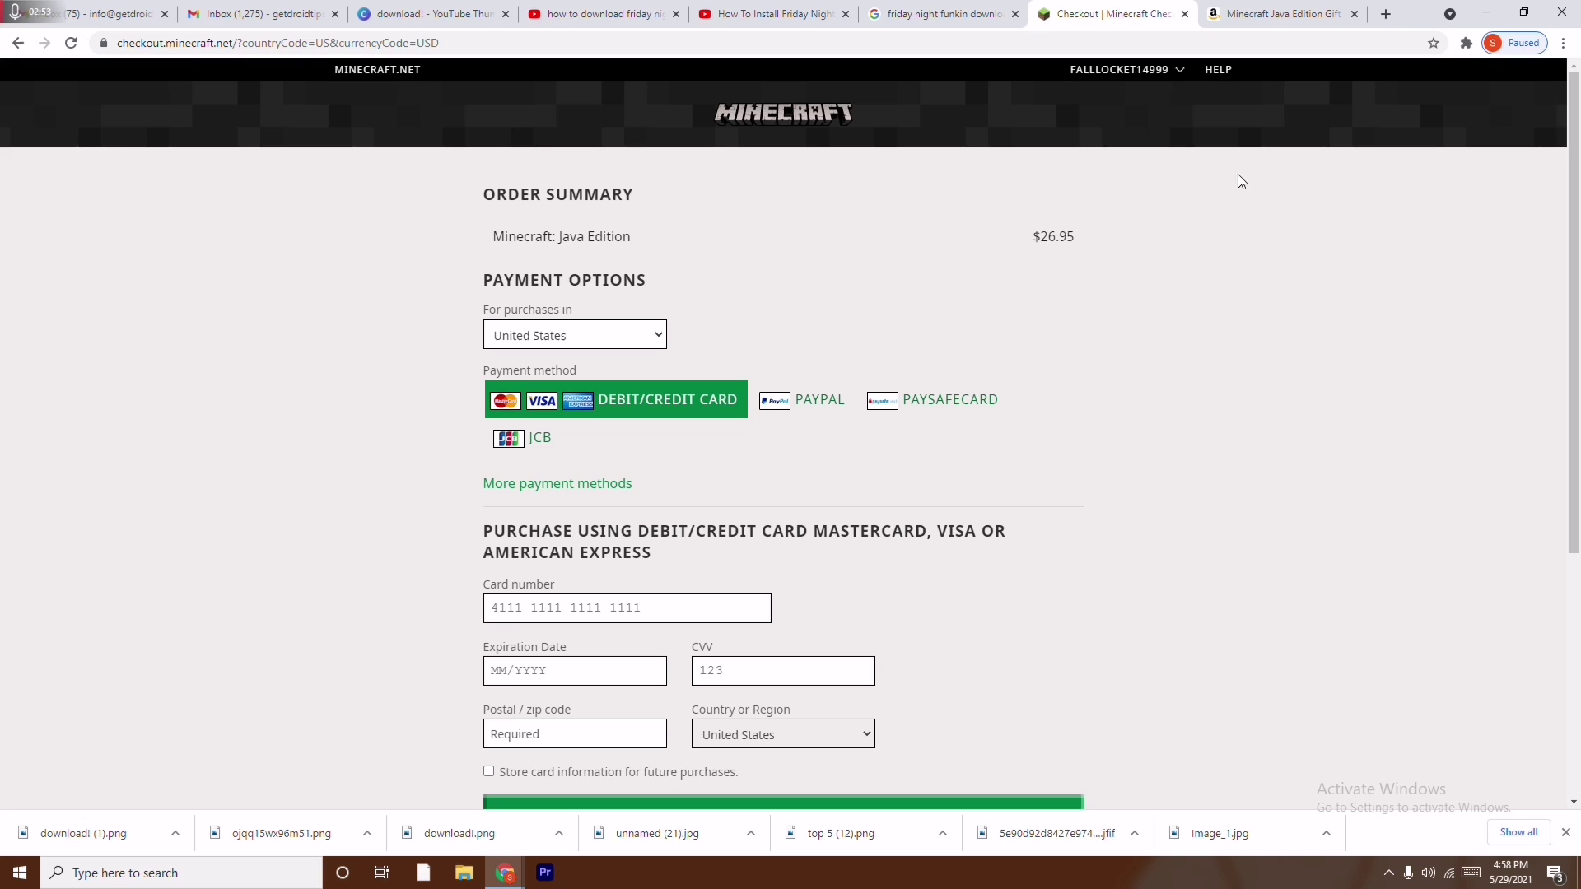
pyautogui.click(1485, 13)
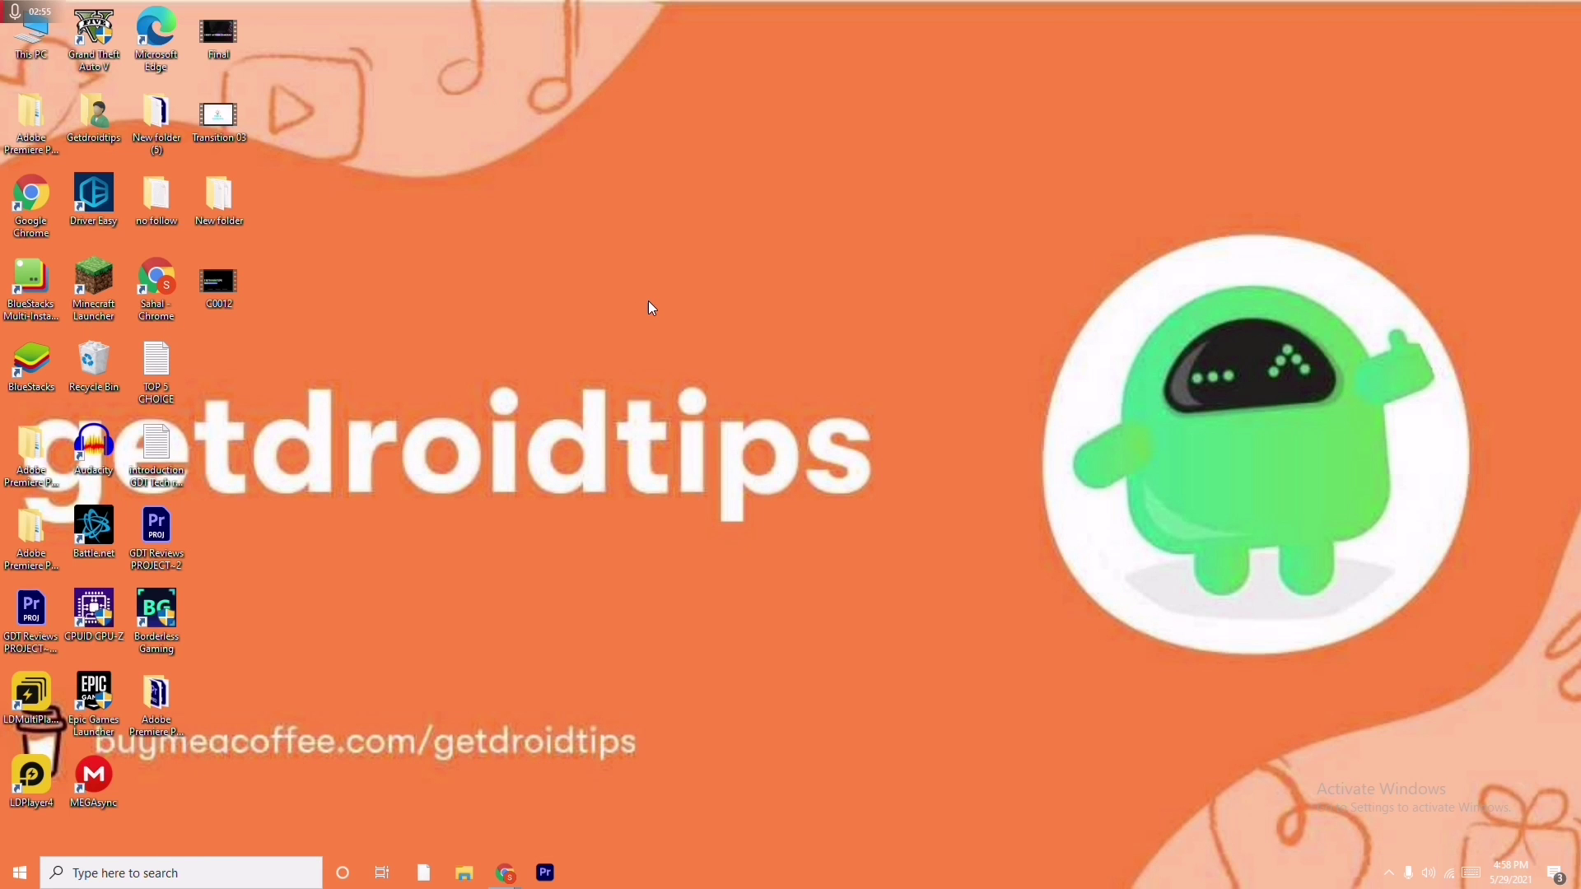